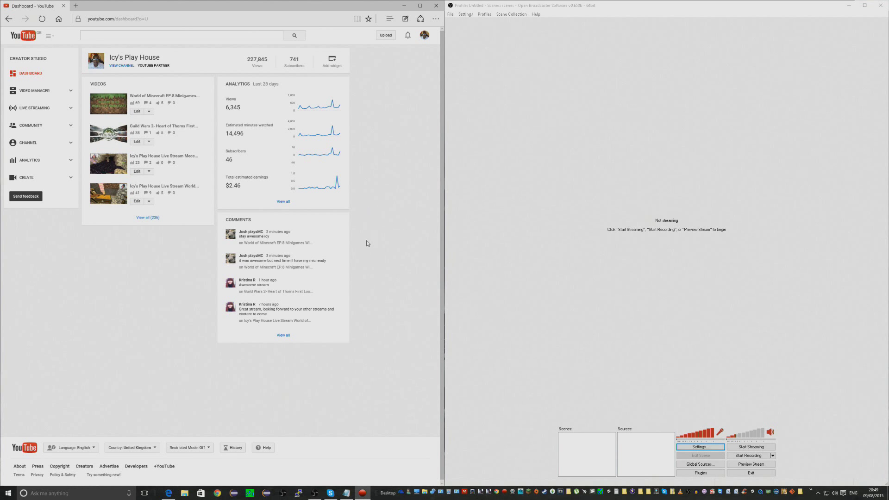
# Go to Live Streaming's Events list and start scheduling a new live event.
pyautogui.click(40, 111)
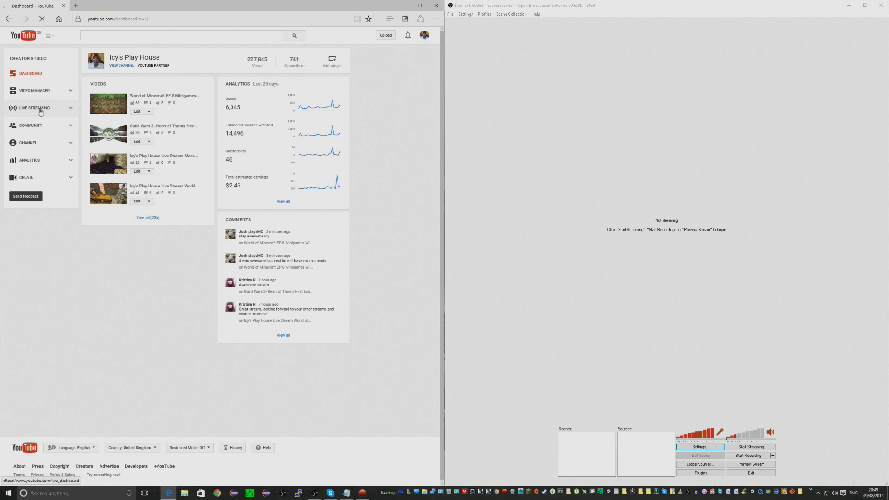
pyautogui.click(71, 111)
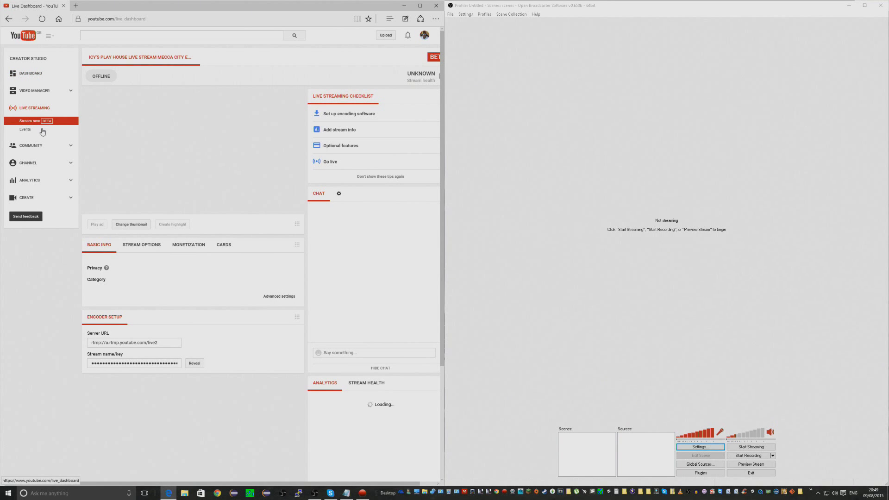
pyautogui.click(42, 130)
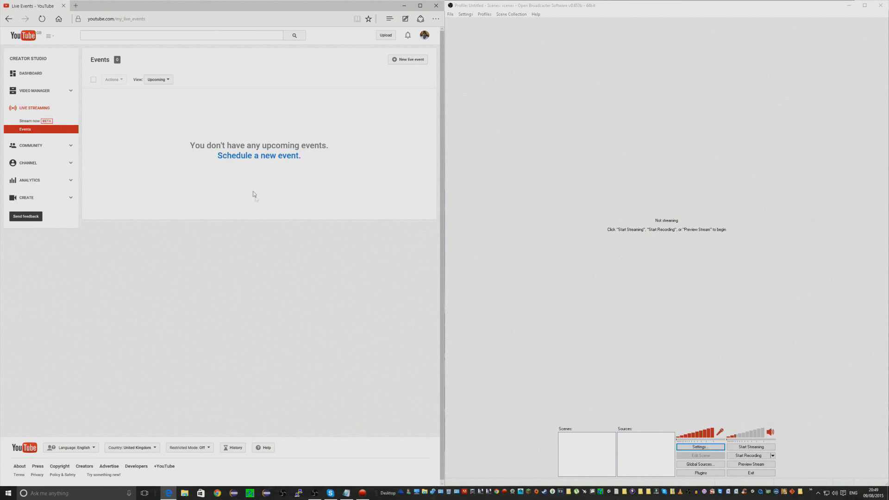
pyautogui.click(255, 156)
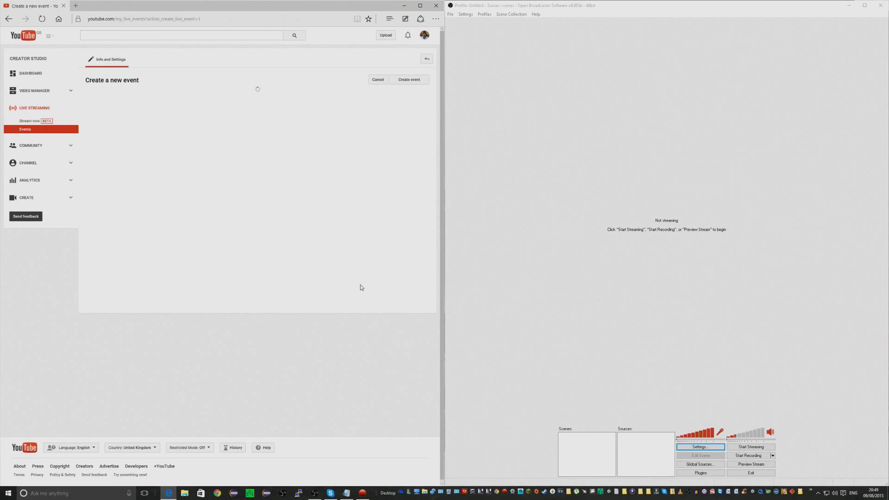
pyautogui.click(270, 119)
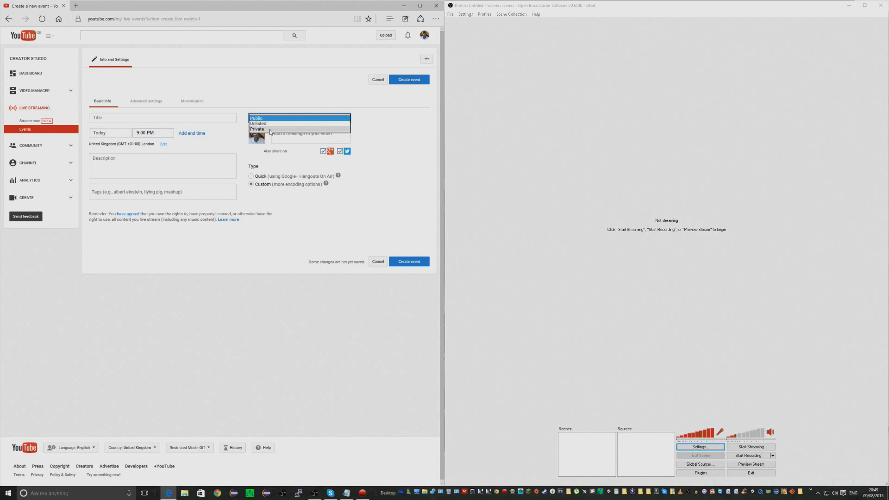
# Set the event to Private and title it 'OBS Test for Youtube!'.
pyautogui.click(270, 129)
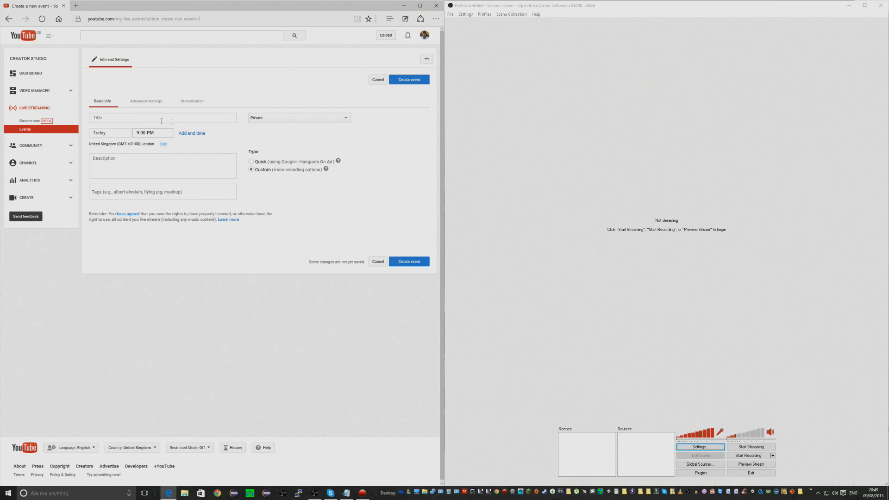
pyautogui.hotkey('shift', 'Tab')
pyautogui.write('OBs')
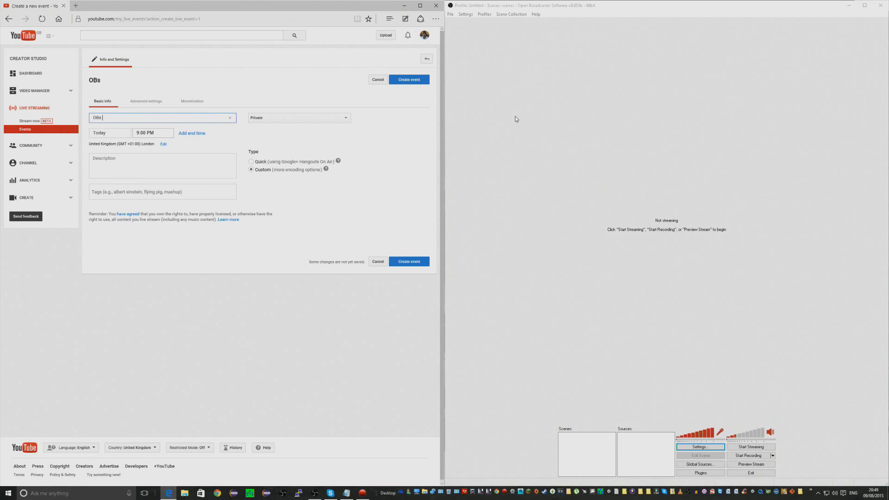
pyautogui.press('BackSpace')
pyautogui.write('S Test for Youtube!')
# Add an end time of 10:00 PM to the event.
pyautogui.click(140, 135)
pyautogui.click(147, 137)
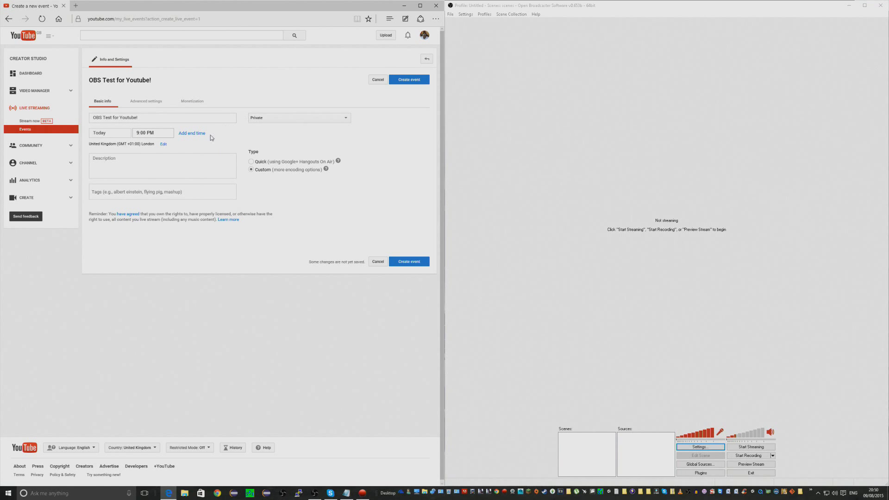
pyautogui.click(191, 133)
pyautogui.click(185, 134)
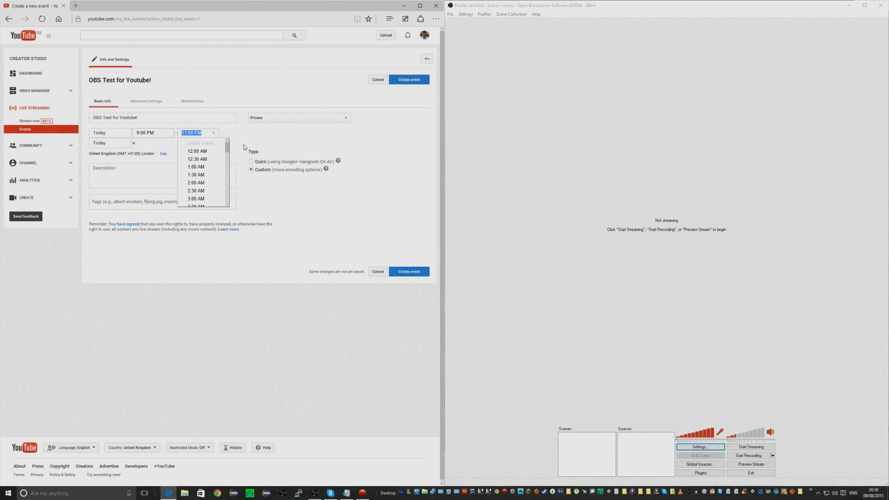
pyautogui.press('BackSpace')
pyautogui.click(153, 133)
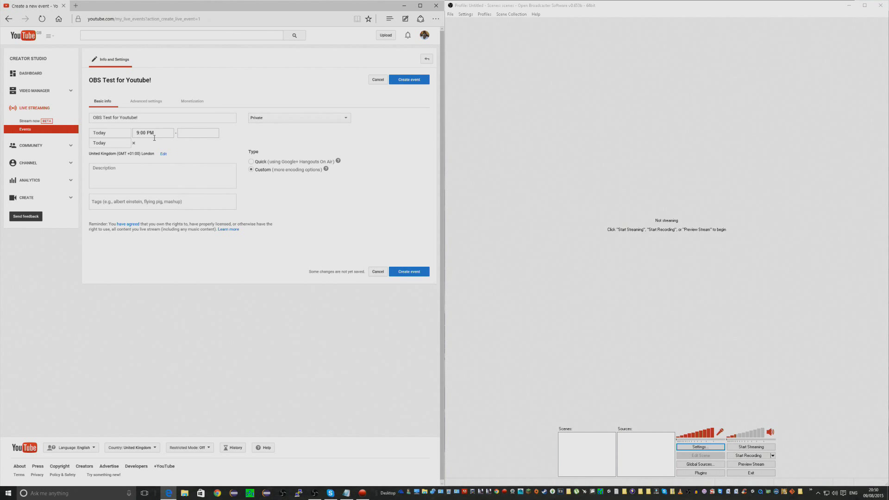
pyautogui.click(212, 134)
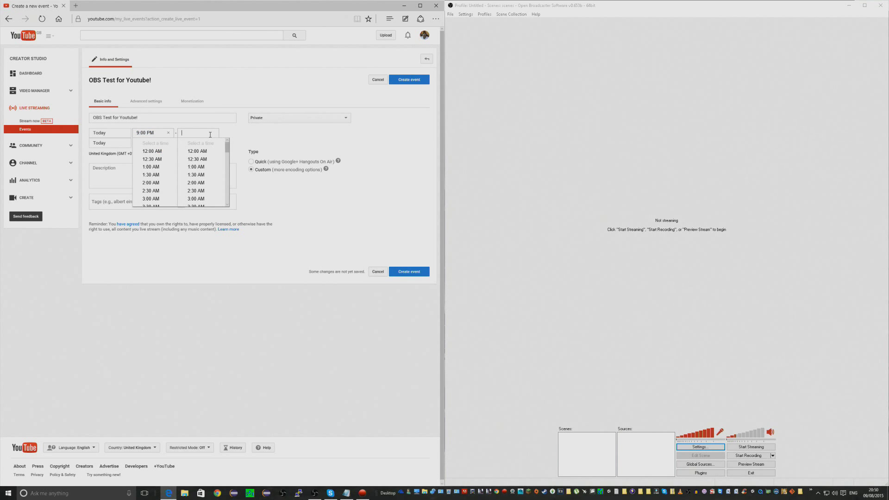
pyautogui.write('10')
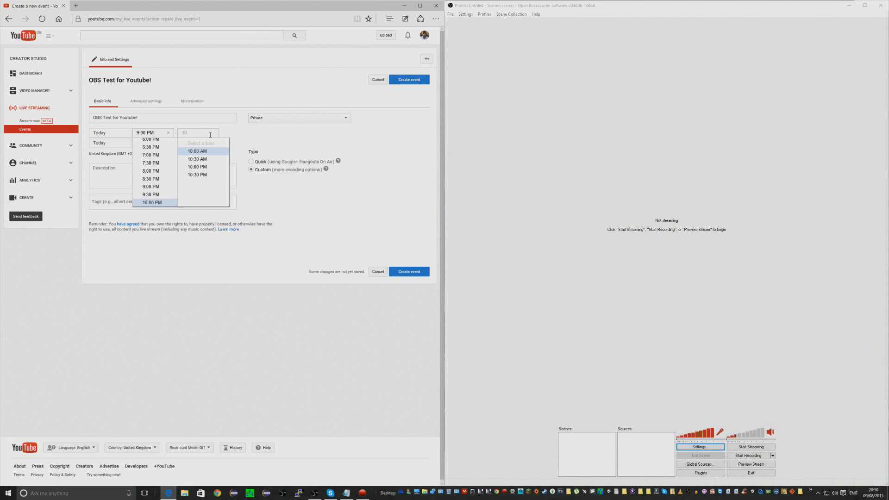
pyautogui.click(207, 167)
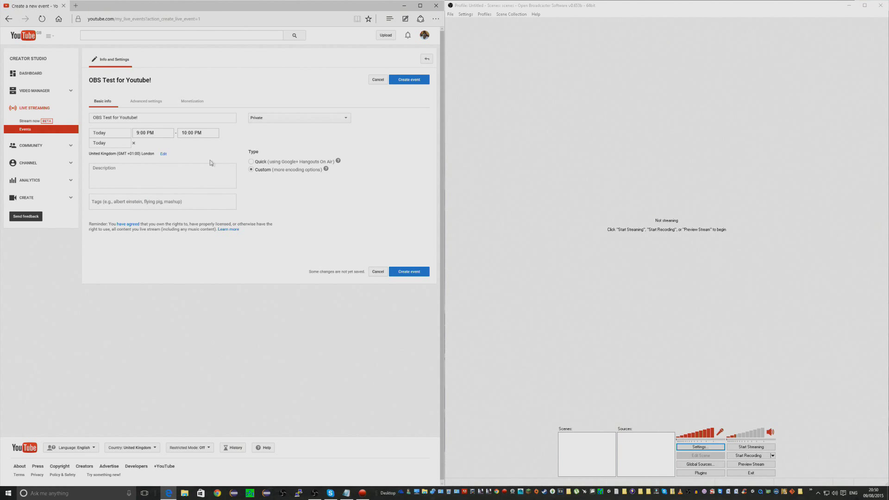
pyautogui.click(144, 162)
# Paste the event title into the description twice.
pyautogui.click(170, 121)
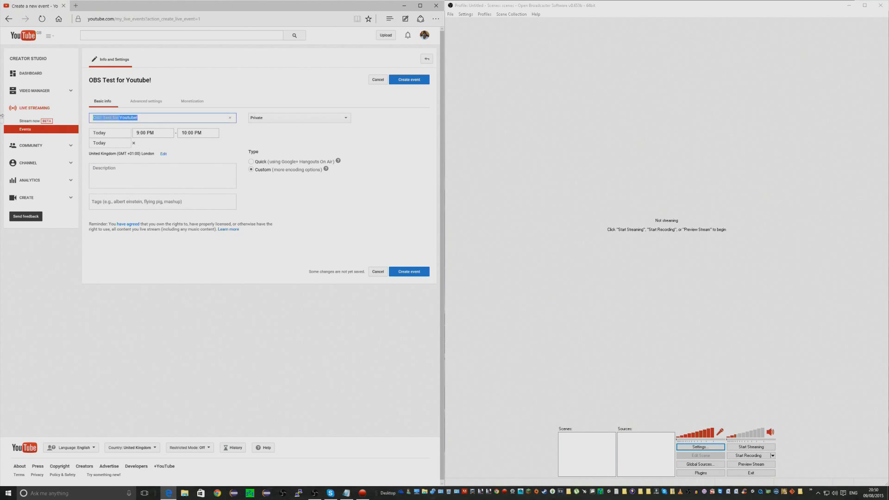
pyautogui.click(163, 179)
pyautogui.hotkey('ctrl', 'v')
pyautogui.hotkey('ctrl', 'v')
pyautogui.hotkey('ctrl', 'v')
pyautogui.hotkey('ctrl', 'v')
pyautogui.hotkey('ctrl', 'v')
pyautogui.hotkey('ctrl', 'v')
pyautogui.hotkey('ctrl', 'v')
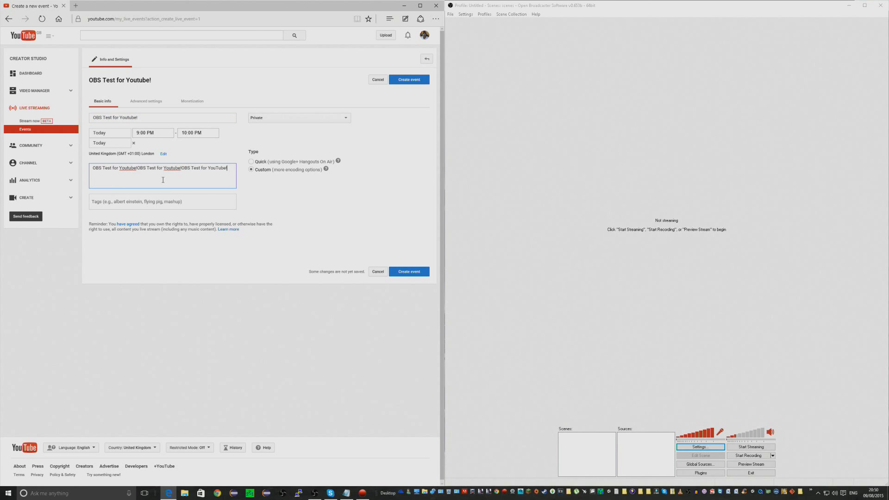
pyautogui.hotkey('ctrl', 'v')
pyautogui.hotkey('ctrl', 'v')
pyautogui.hotkey('ctrl', 'v')
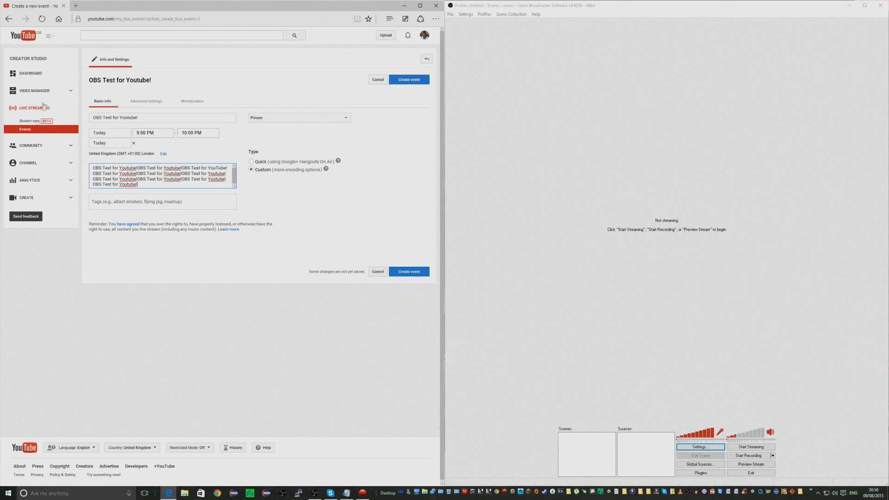
# Add tags Turkey (Country), HGine, dadqawed and asd, then remove asd.
pyautogui.click(126, 201)
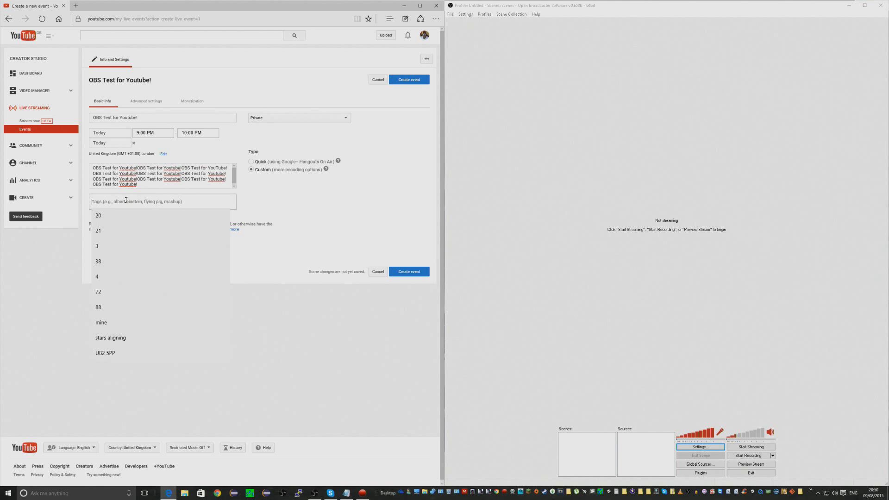
pyautogui.write('t')
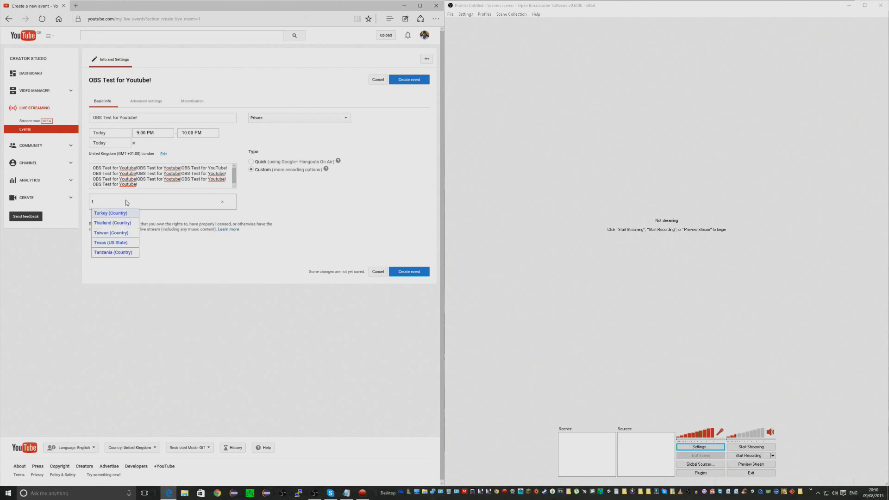
pyautogui.click(119, 215)
pyautogui.click(147, 205)
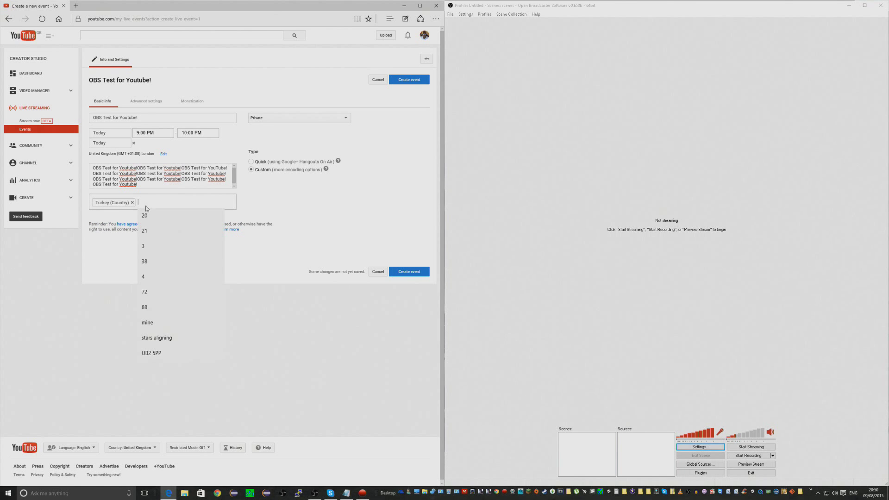
pyautogui.write('HGine')
pyautogui.press('Return')
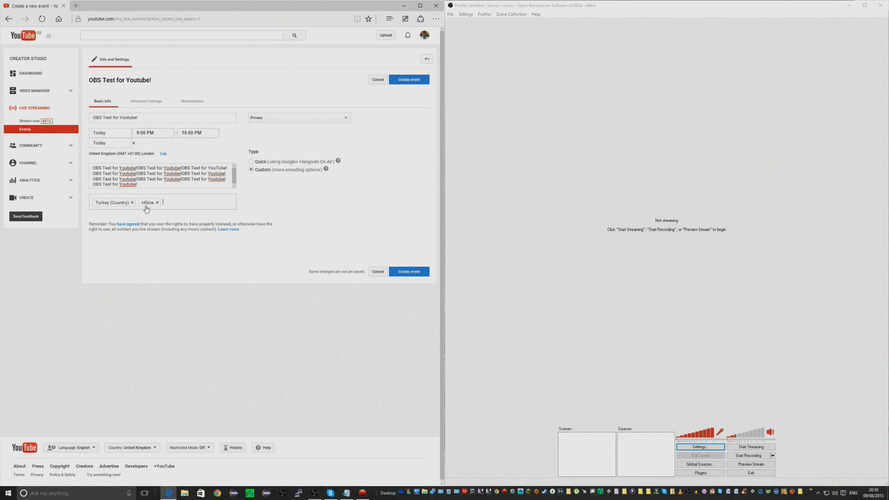
pyautogui.write('dadqawed')
pyautogui.press('Return')
pyautogui.write('asd')
pyautogui.press('Return')
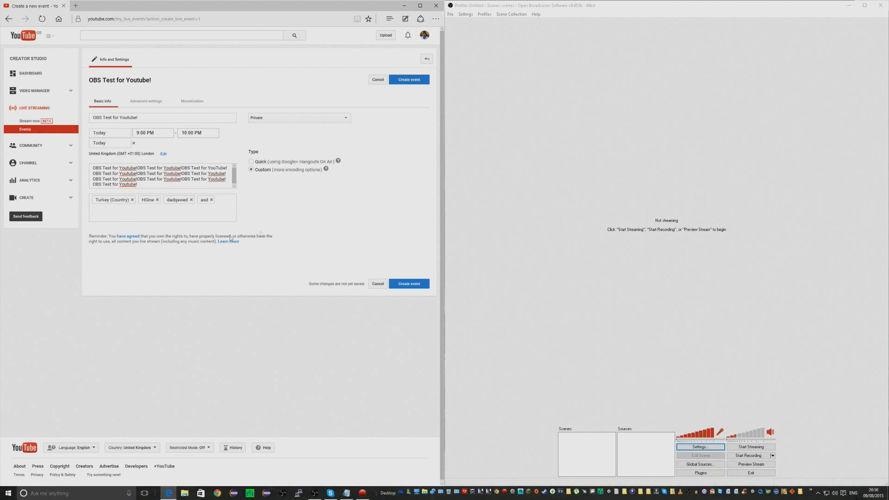
pyautogui.write('d')
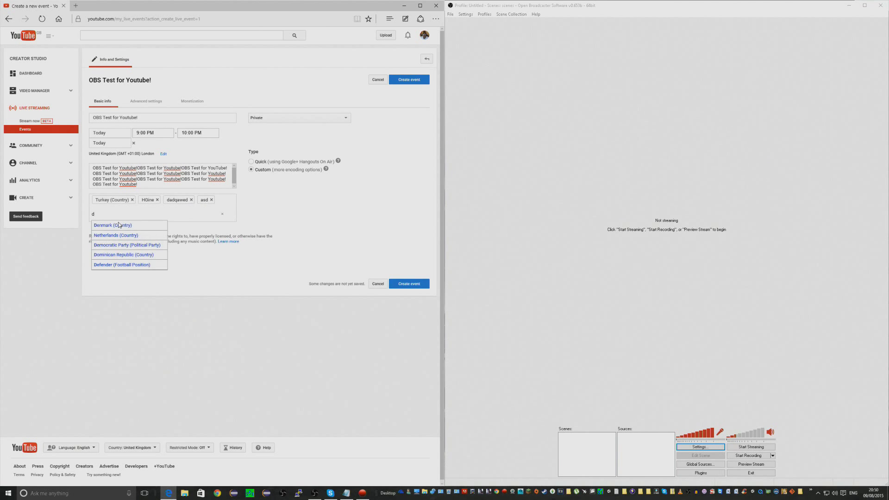
pyautogui.press('BackSpace')
pyautogui.press('BackSpace')
# Add tags Mineral (Rock Type), 2008 Summer Olympics and minecraft.
pyautogui.write('mine')
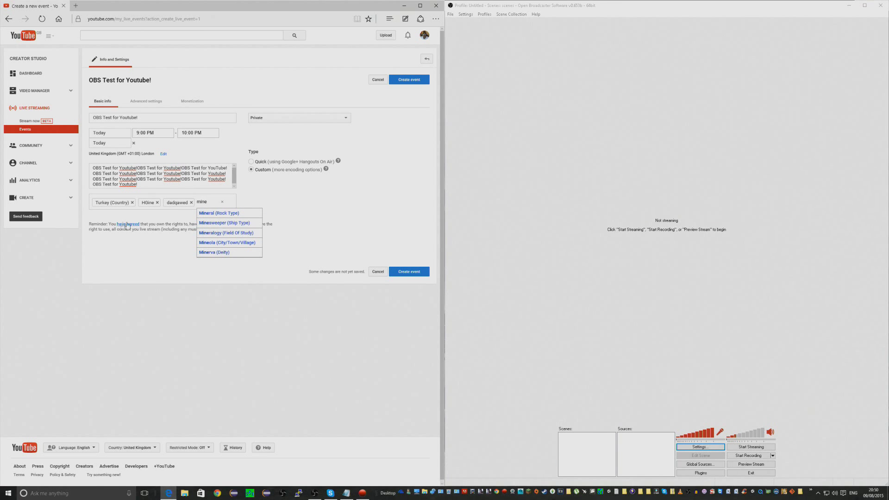
pyautogui.click(216, 213)
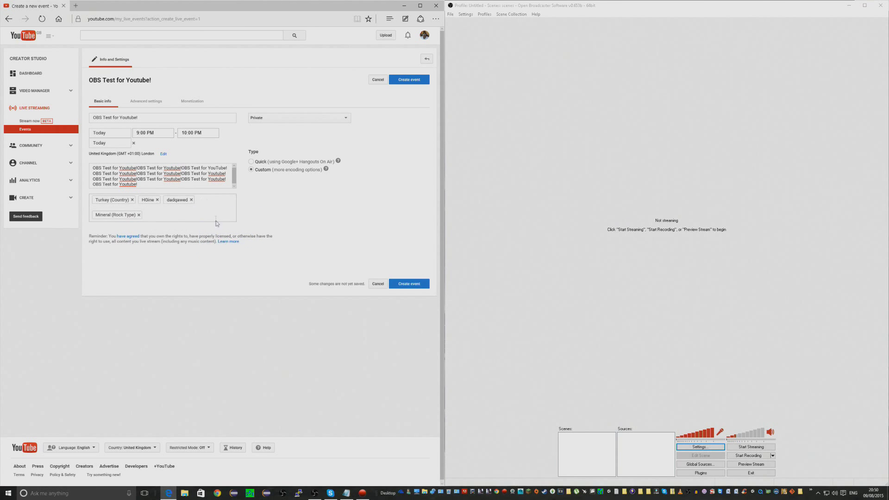
pyautogui.click(177, 220)
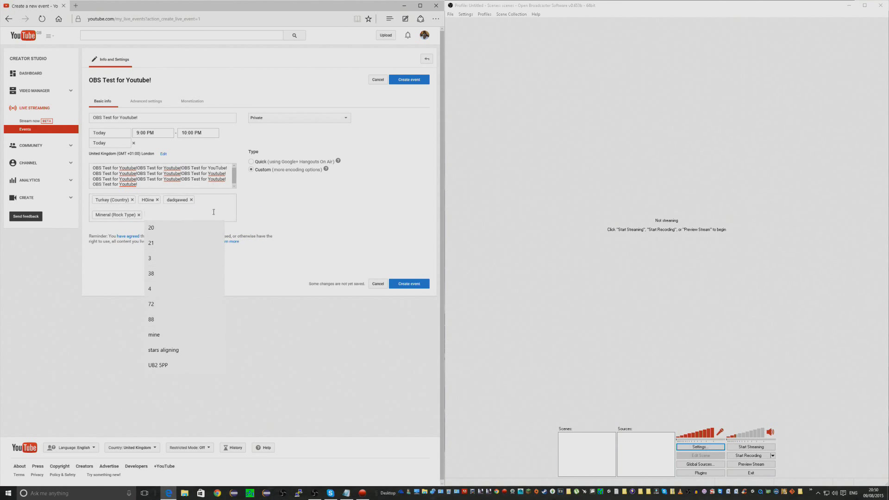
pyautogui.click(190, 228)
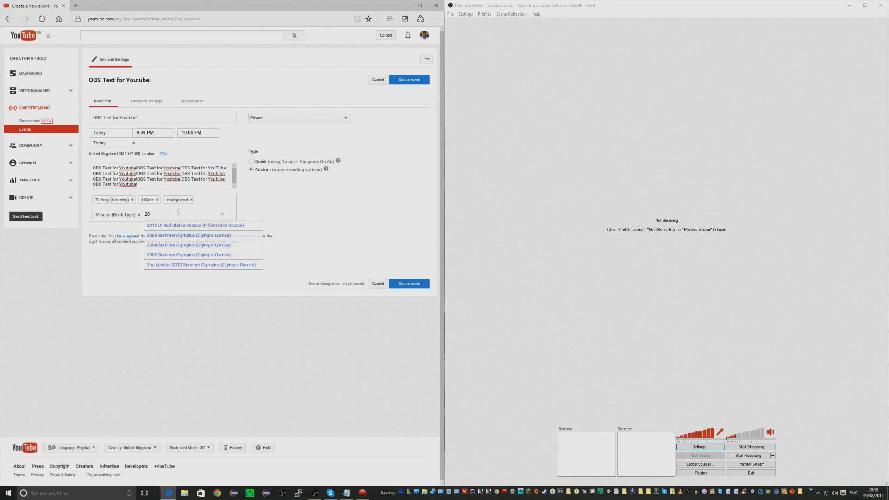
pyautogui.click(190, 225)
pyautogui.click(250, 227)
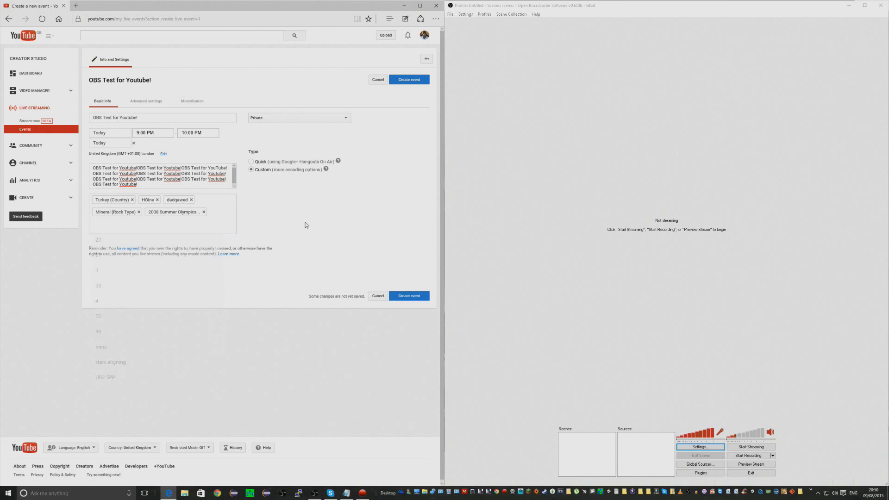
pyautogui.click(136, 227)
pyautogui.write('minecraft')
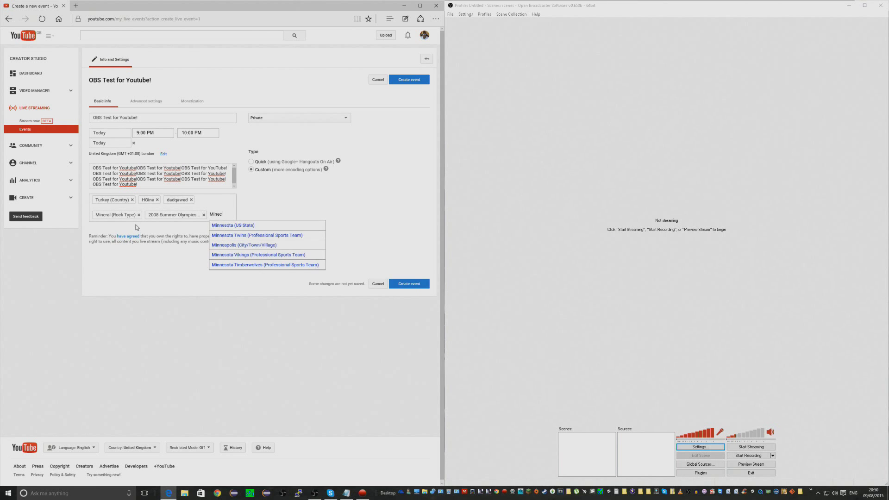
pyautogui.press('Return')
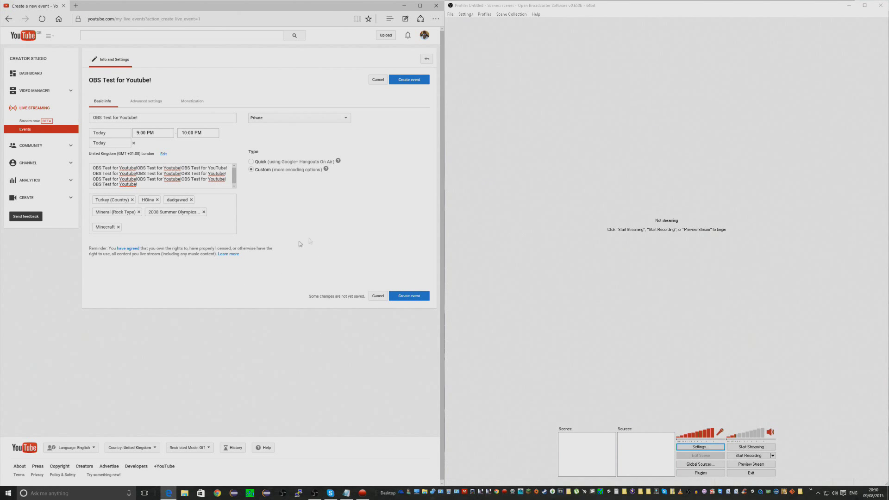
pyautogui.click(134, 102)
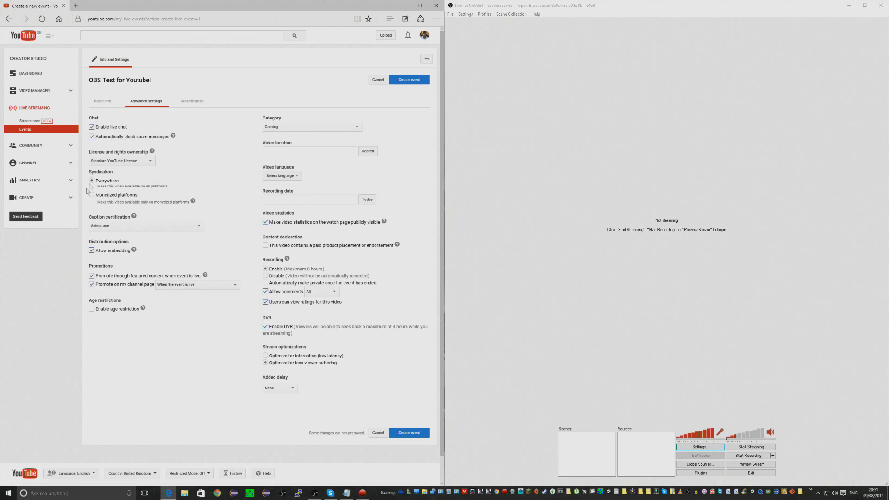
# Keep Standard YouTube License and certify the content never aired on U.S. television.
pyautogui.click(97, 161)
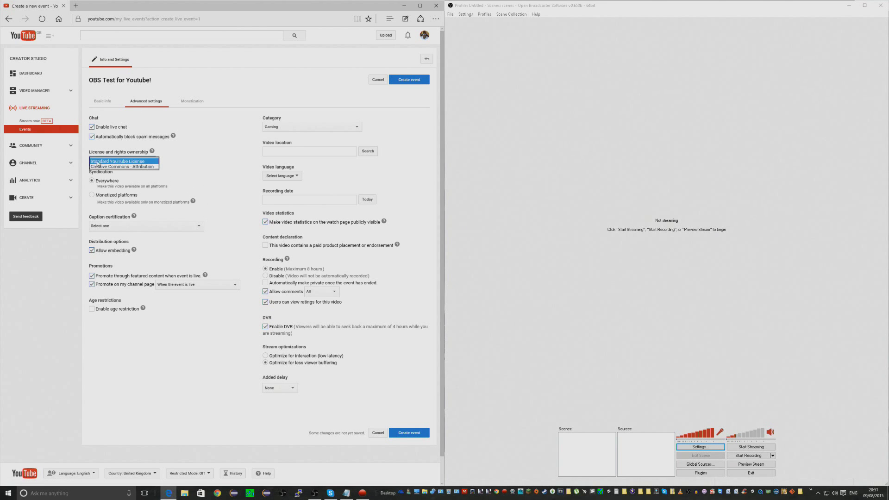
pyautogui.click(132, 162)
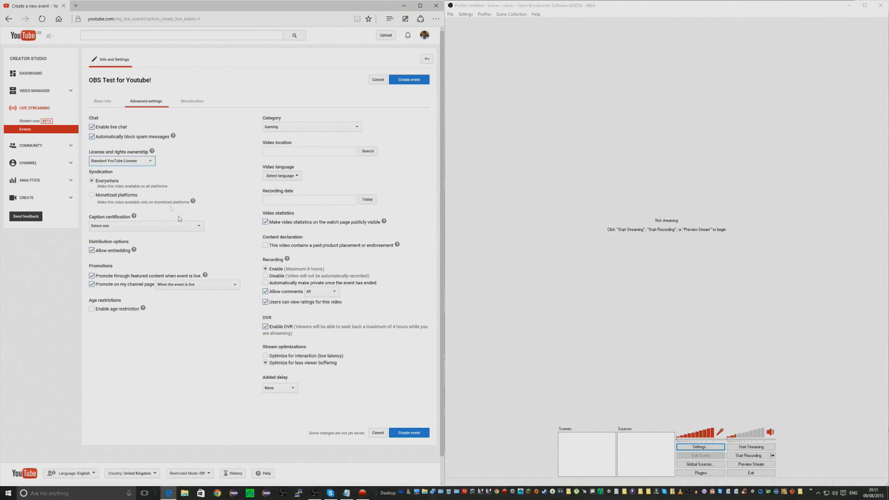
pyautogui.click(141, 227)
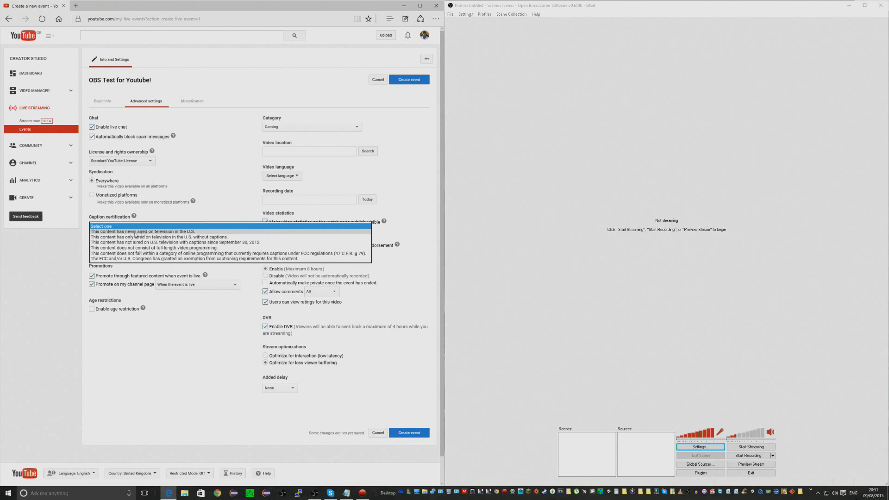
pyautogui.click(236, 232)
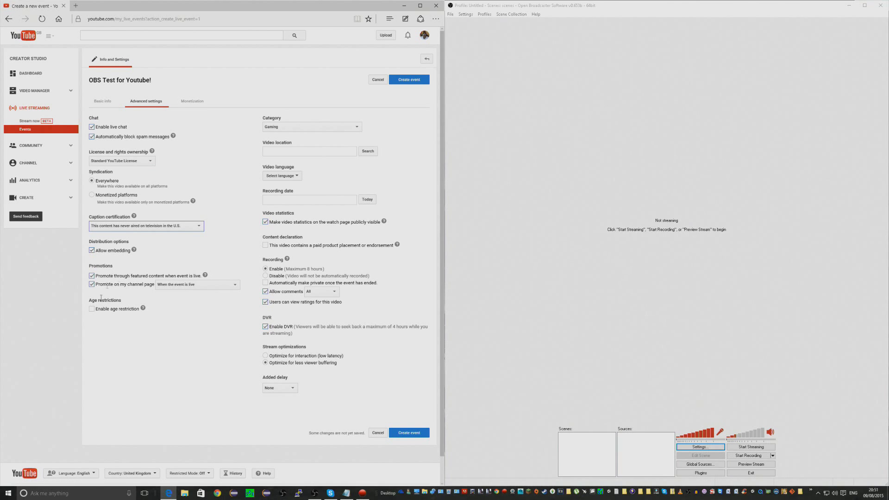
# Leave age restriction off and promote the event on the channel 12 hours before.
pyautogui.click(97, 311)
pyautogui.click(93, 309)
pyautogui.click(178, 286)
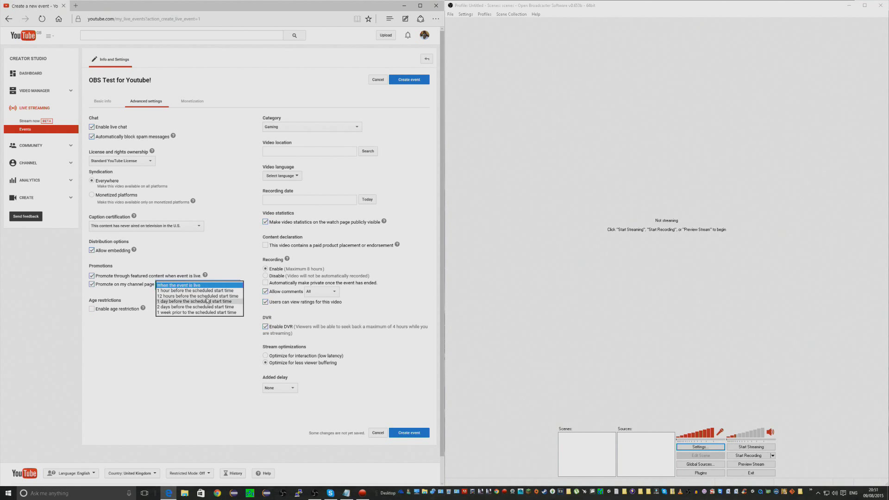
pyautogui.click(194, 301)
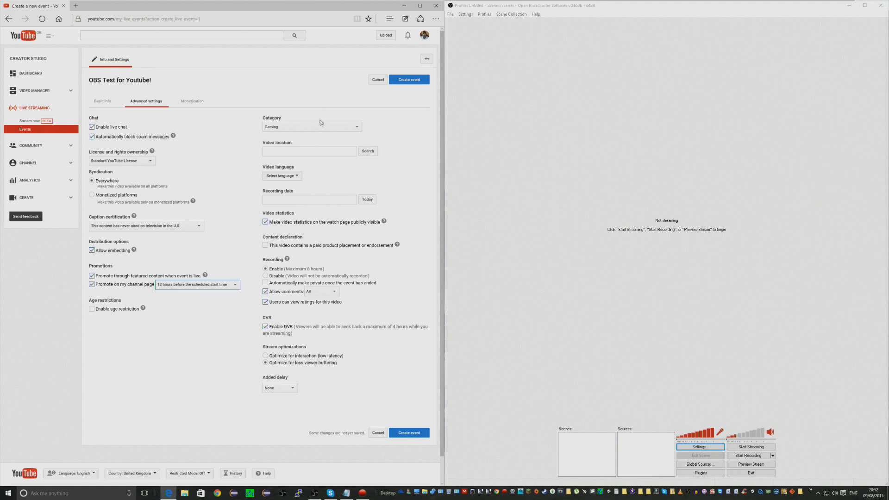
# Set the video language to English (United Kingdom), keeping the Gaming category.
pyautogui.click(287, 176)
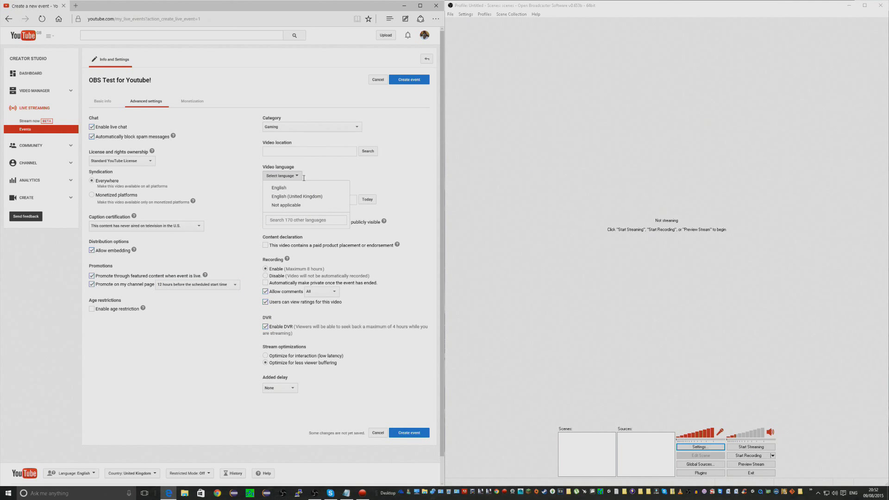
pyautogui.click(297, 196)
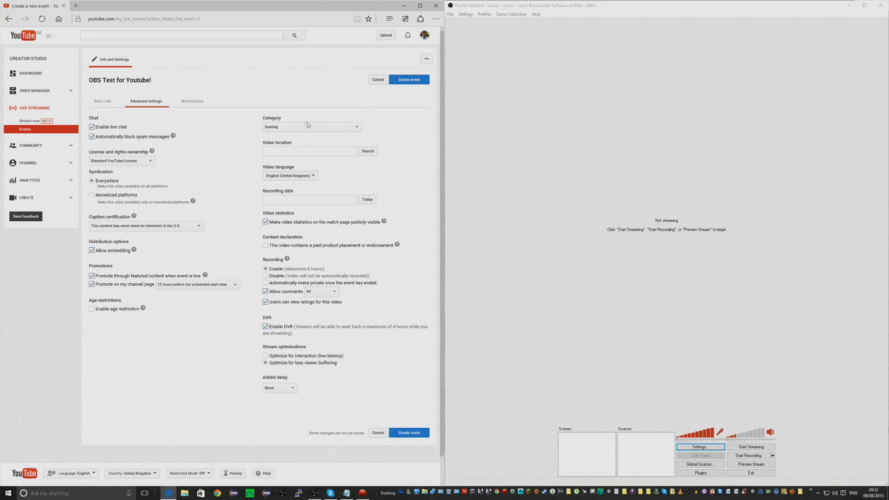
pyautogui.click(308, 126)
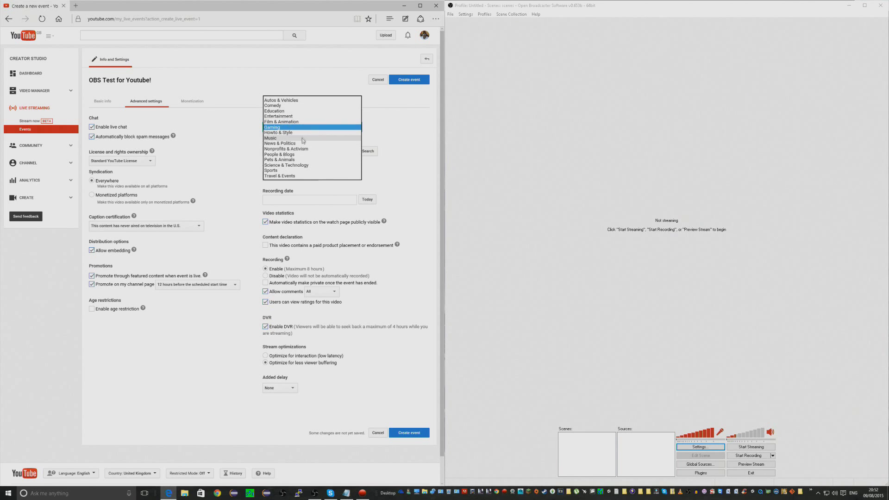
pyautogui.click(302, 127)
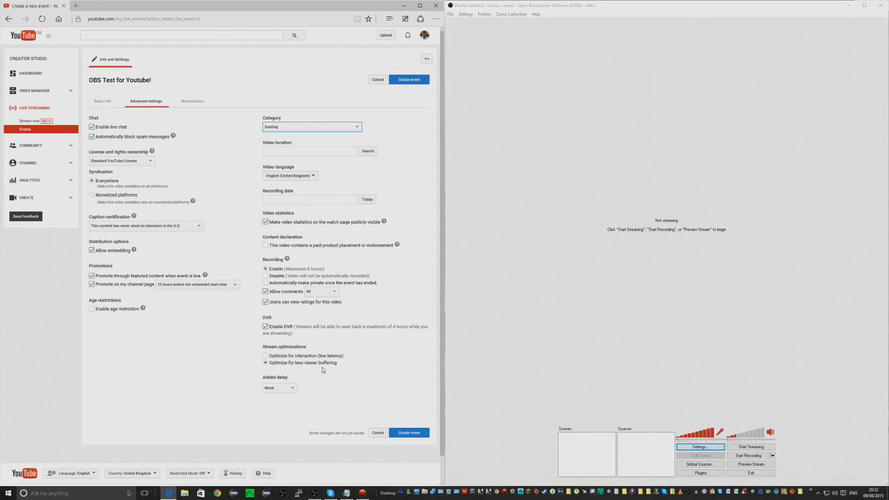
pyautogui.click(188, 96)
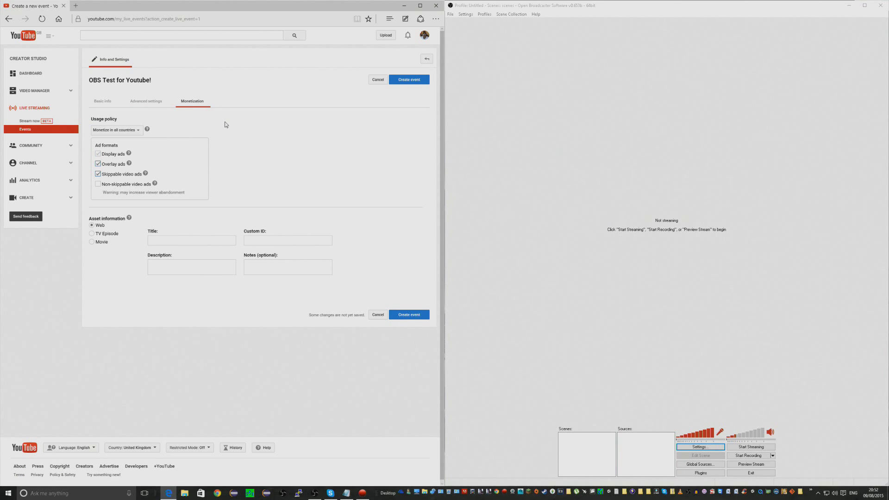
# Keep monetizing in all countries with non-skippable ads off, then create the event.
pyautogui.click(115, 130)
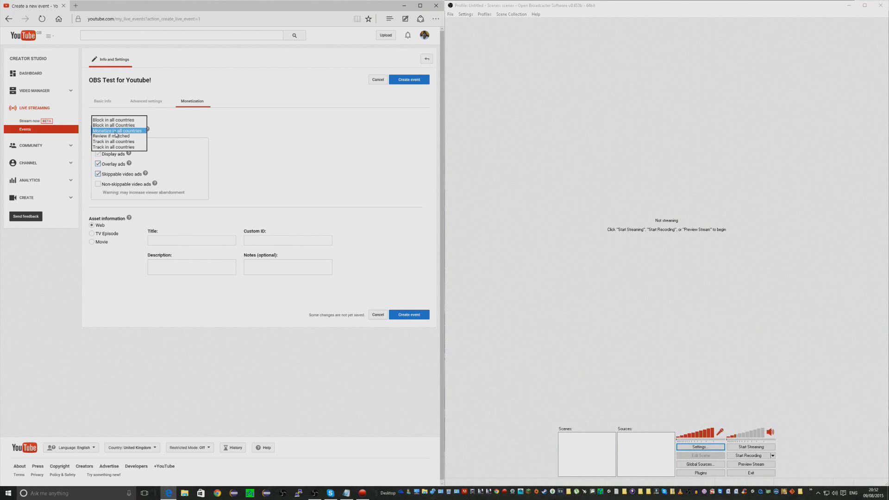
pyautogui.click(116, 133)
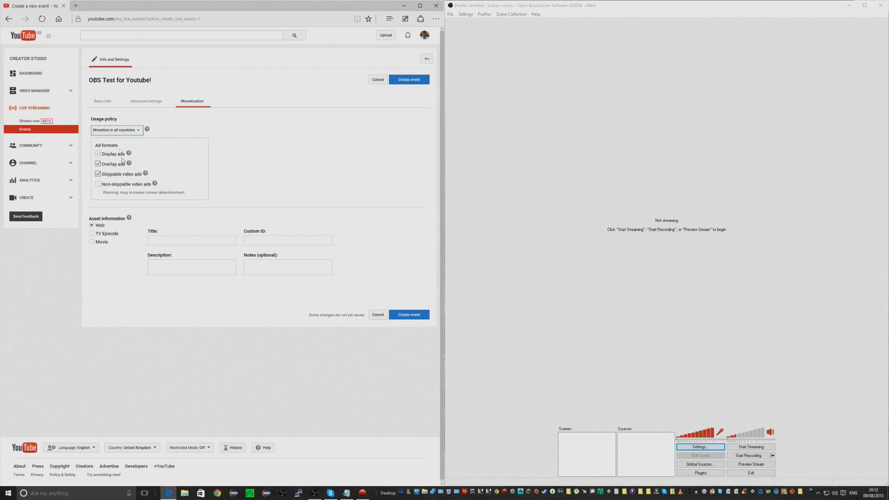
pyautogui.click(110, 185)
pyautogui.click(111, 189)
pyautogui.click(135, 99)
pyautogui.click(403, 81)
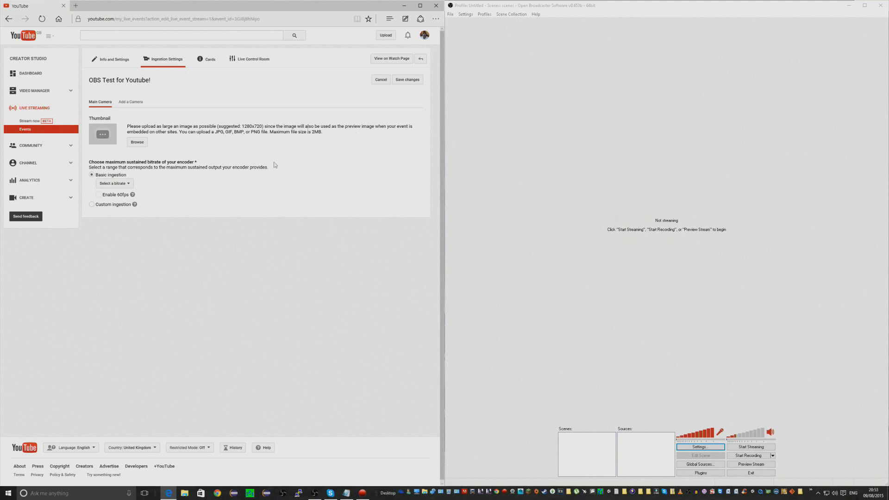
# Upload the 'world of minecraft' image as the event thumbnail.
pyautogui.click(138, 142)
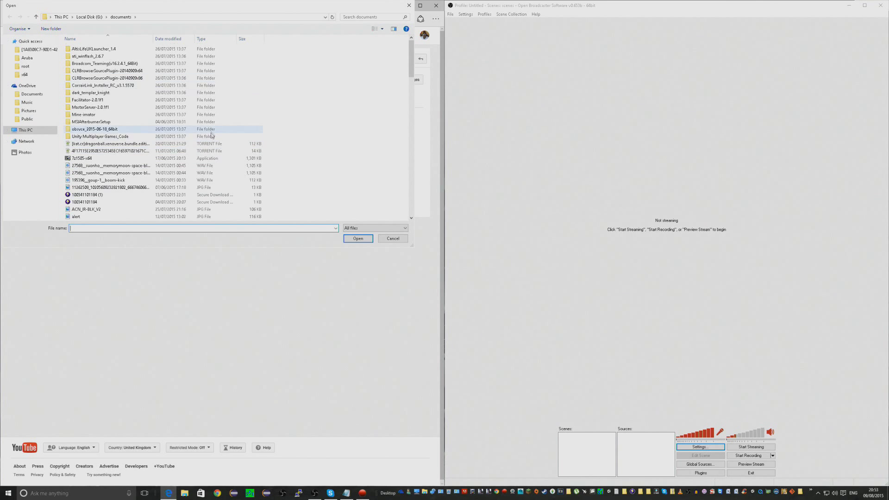
pyautogui.scroll(-10, 156, 183)
pyautogui.click(156, 183)
pyautogui.scroll(-5, 156, 184)
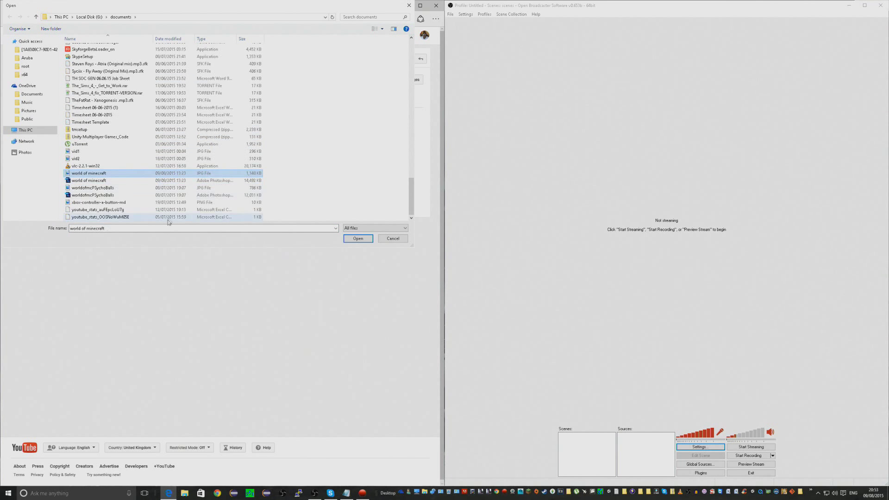
pyautogui.doubleClick(129, 176)
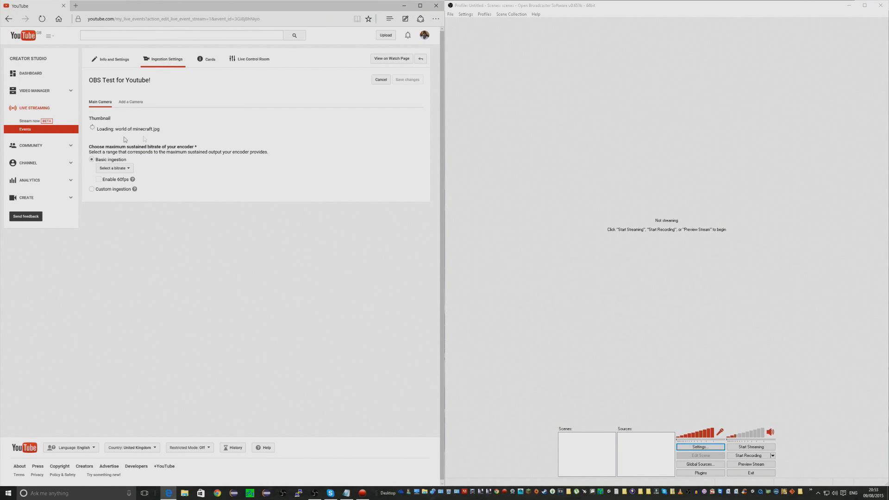
pyautogui.moveTo(94, 129); pyautogui.dragTo(265, 131)
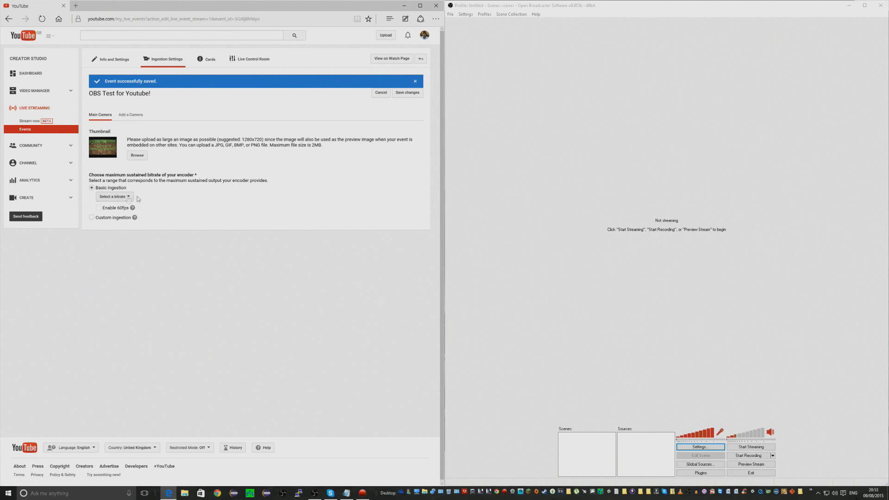
# Keep Basic ingestion and choose the 3000–6000 Kbps (1080p) bitrate.
pyautogui.click(108, 217)
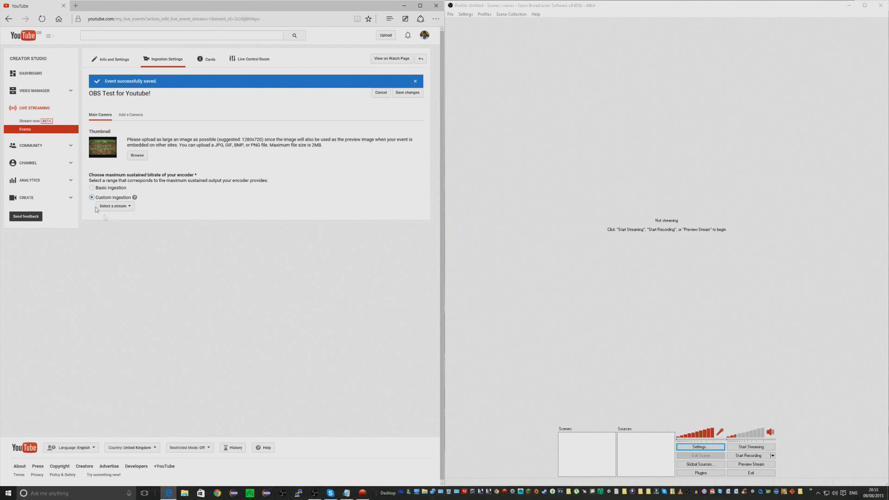
pyautogui.click(111, 209)
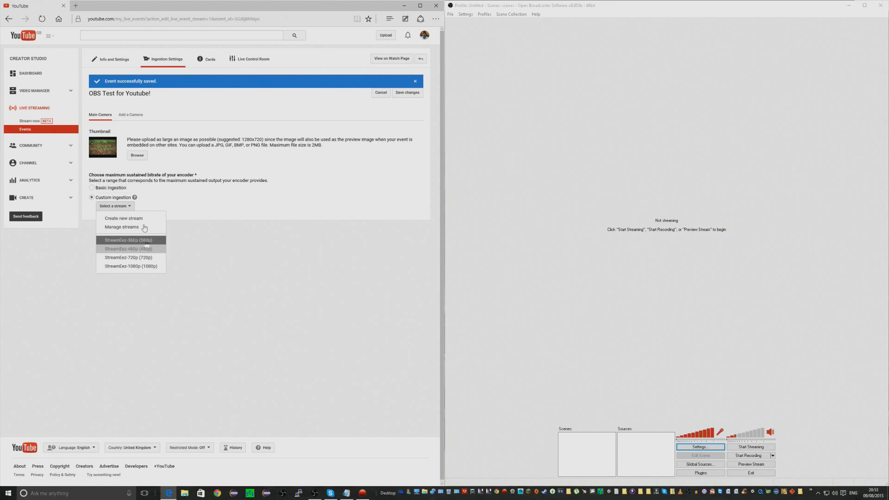
pyautogui.click(91, 188)
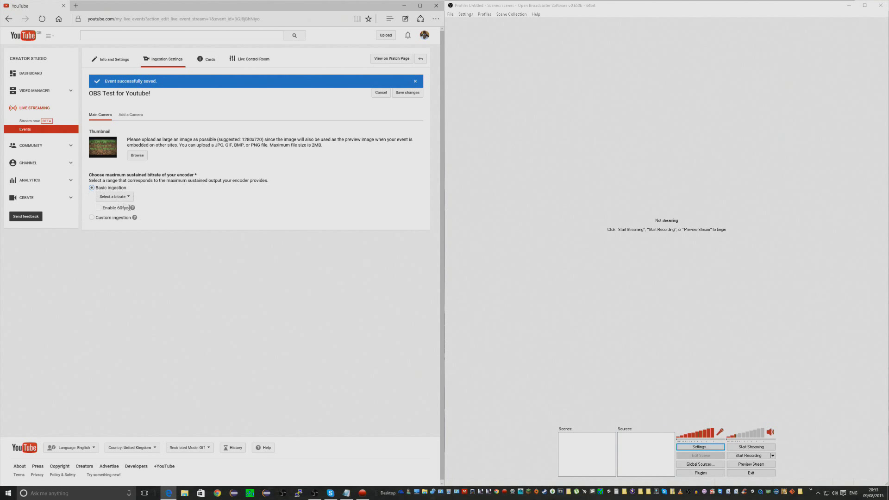
pyautogui.click(120, 201)
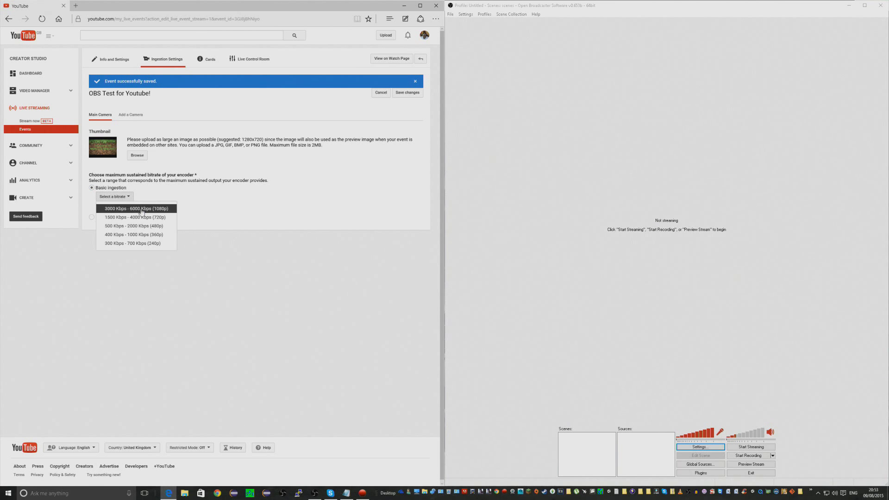
pyautogui.click(169, 210)
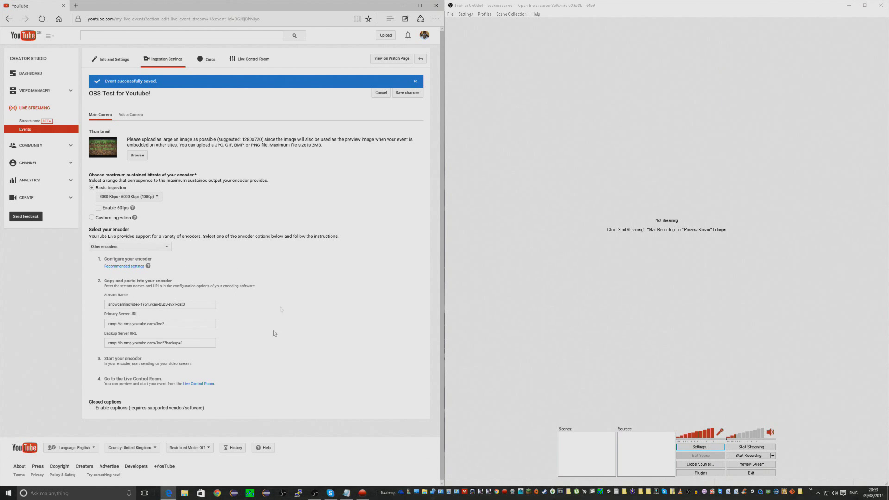
# Copy the event's stream name to the clipboard.
pyautogui.click(204, 307)
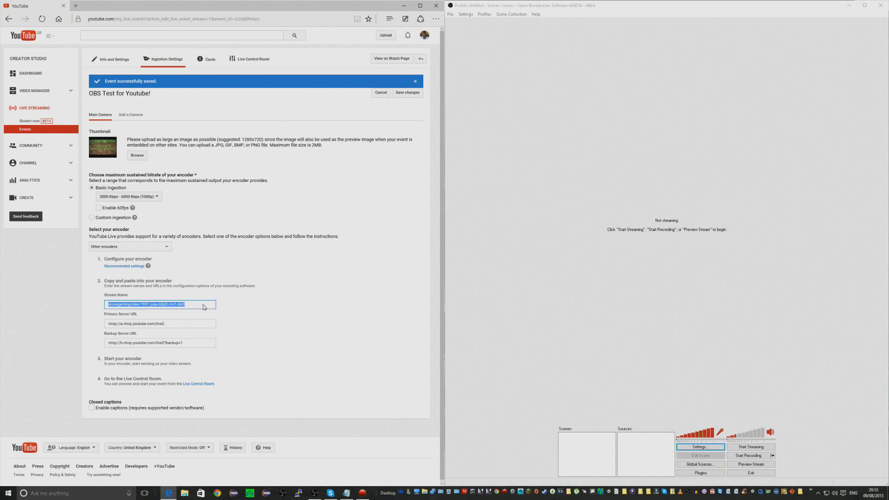
pyautogui.rightClick(179, 305)
pyautogui.click(201, 335)
pyautogui.click(253, 59)
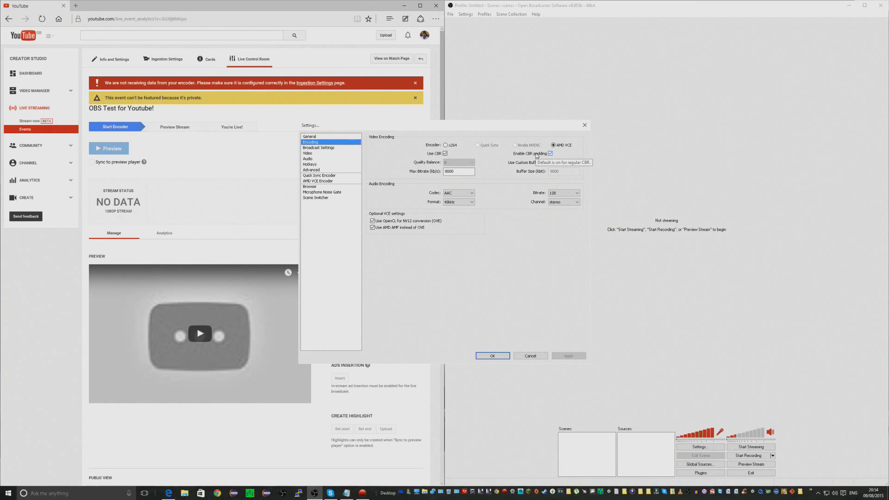
# Select the 8000 Max Bitrate value in OBS Encoding settings.
pyautogui.doubleClick(458, 171)
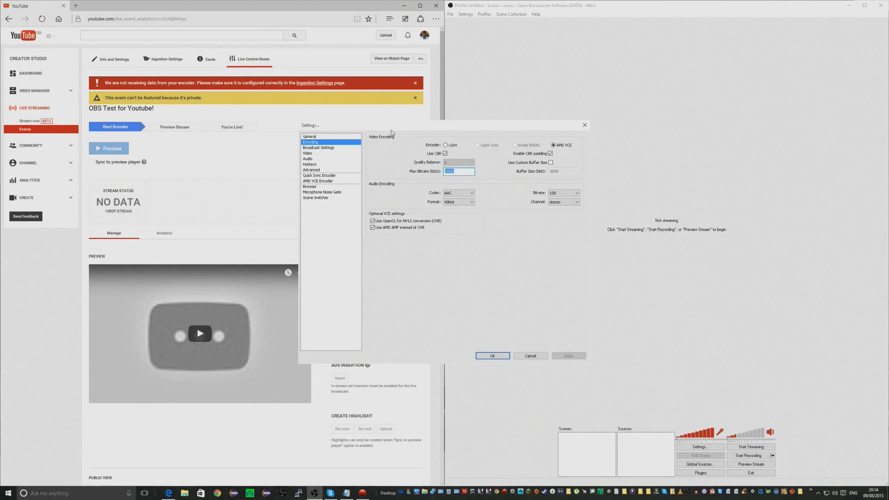
pyautogui.click(465, 175)
pyautogui.doubleClick(457, 173)
# Set a 1920x1080 base resolution with no downscale, then go to Audio without applying changes.
pyautogui.click(308, 154)
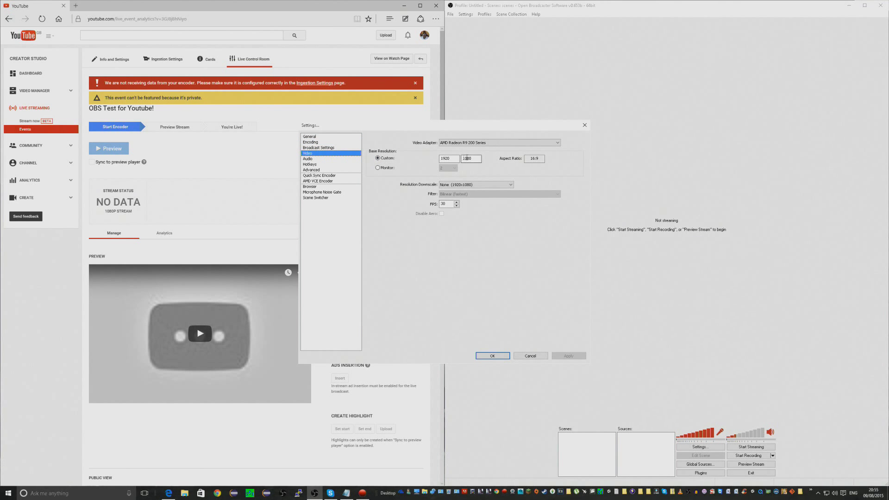
pyautogui.click(488, 184)
pyautogui.click(463, 190)
pyautogui.click(384, 168)
pyautogui.press('Tab')
pyautogui.write('108')
pyautogui.click(311, 159)
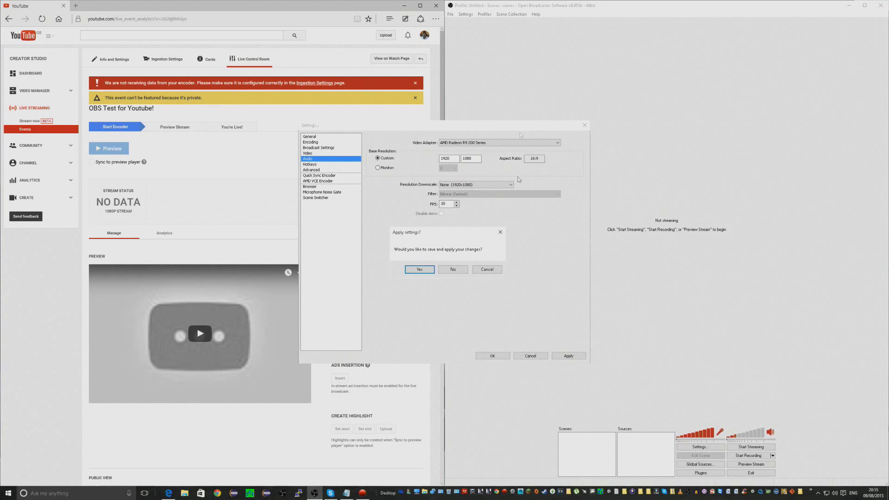
pyautogui.click(453, 269)
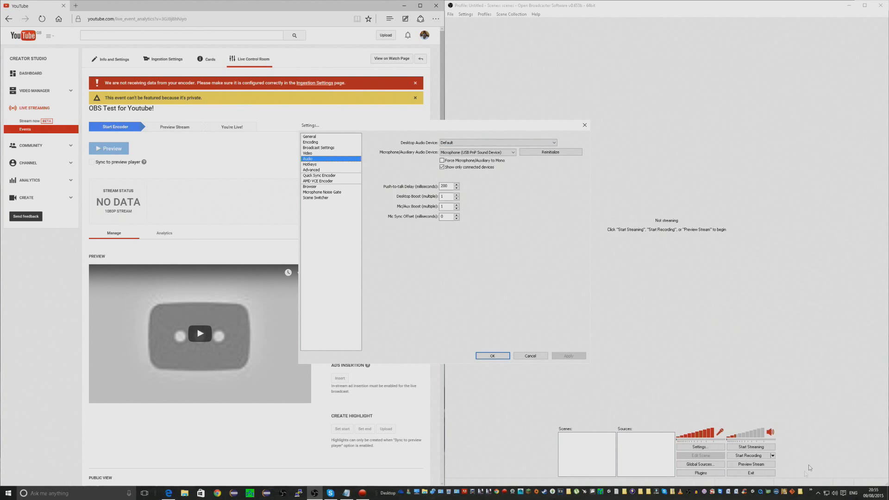
# Set the OBS microphone to USB PnP Sound Device, save, and look through Hotkeys and Advanced settings.
pyautogui.click(459, 154)
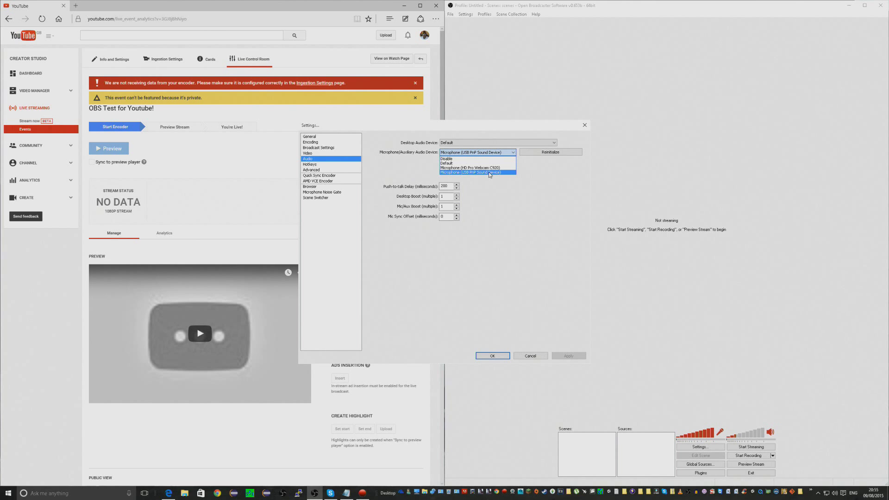
pyautogui.click(490, 172)
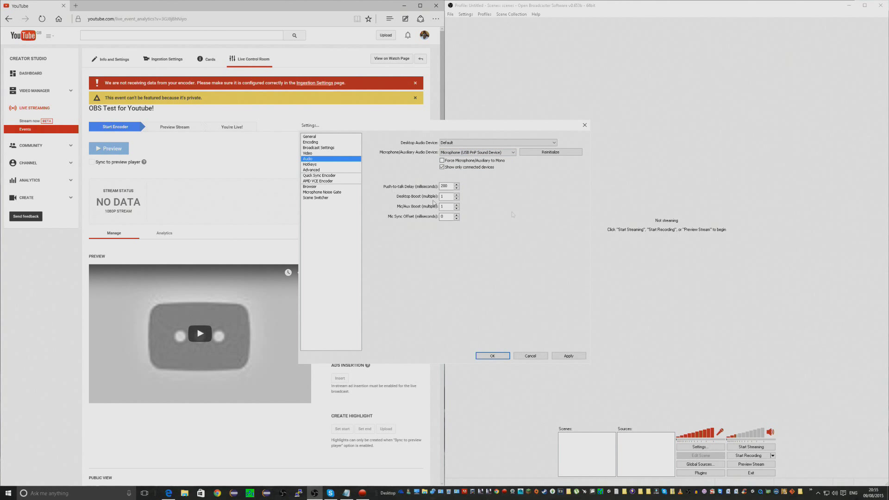
pyautogui.click(340, 166)
pyautogui.click(452, 270)
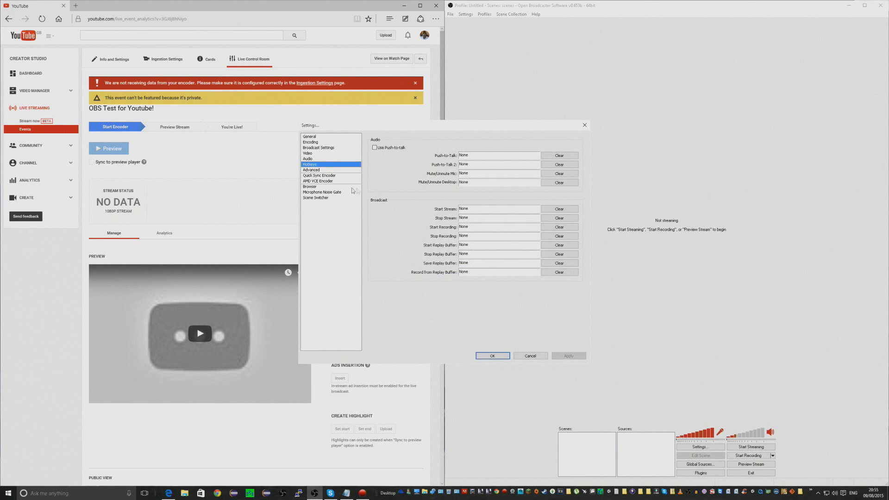
pyautogui.click(317, 169)
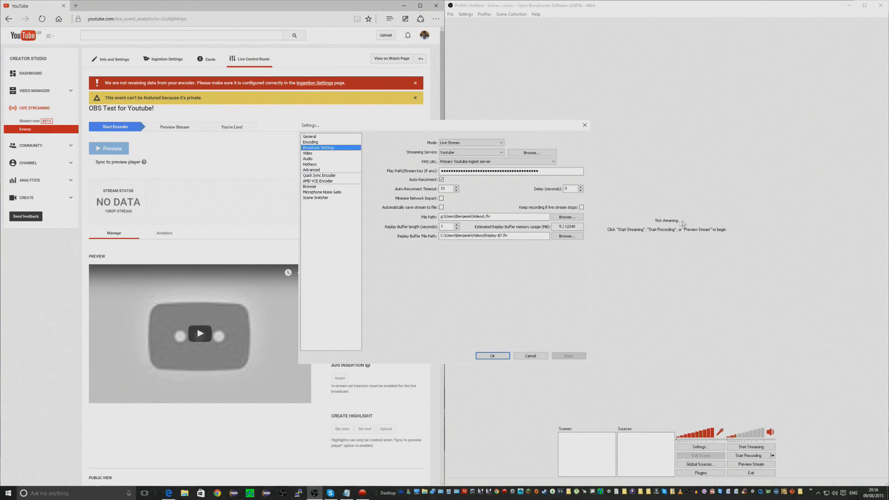
# Set broadcast mode to Live Stream, service to Youtube, and server to Primary Youtube ingest server.
pyautogui.click(478, 143)
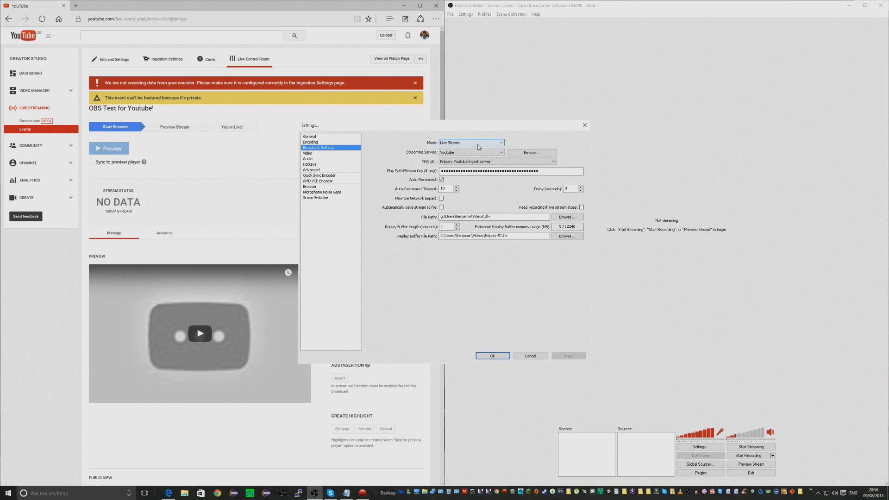
pyautogui.click(466, 149)
pyautogui.click(465, 152)
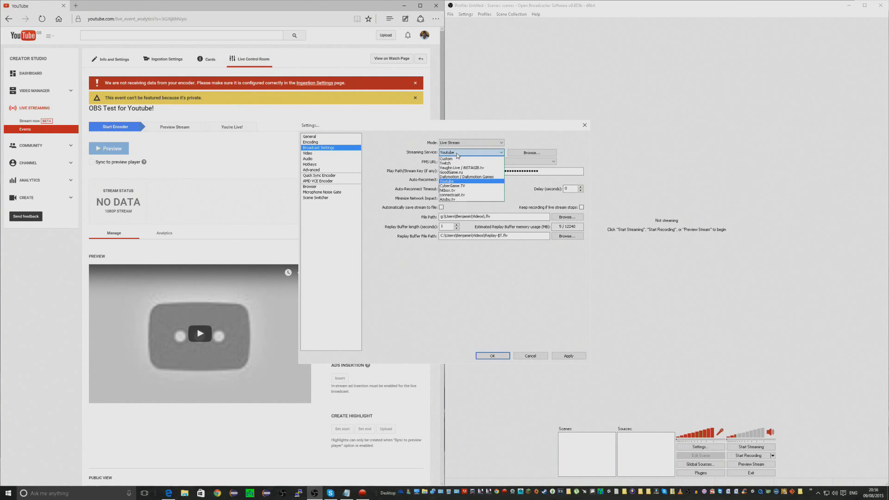
pyautogui.click(462, 163)
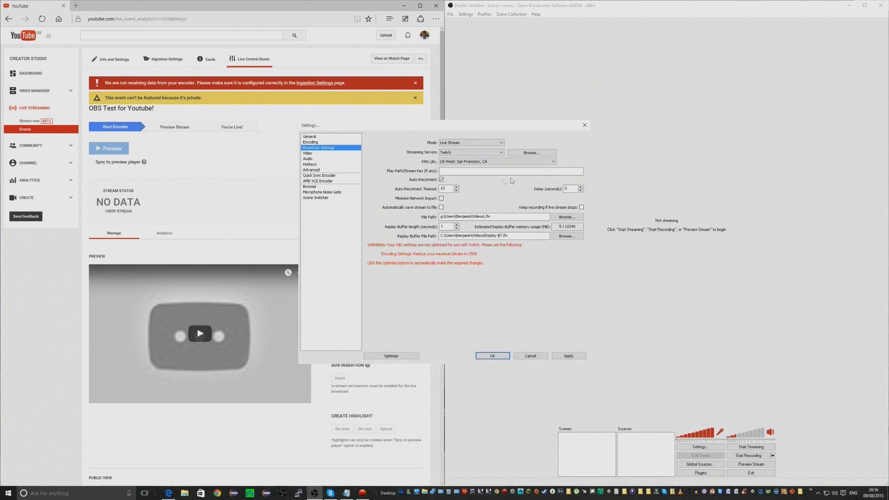
pyautogui.click(472, 152)
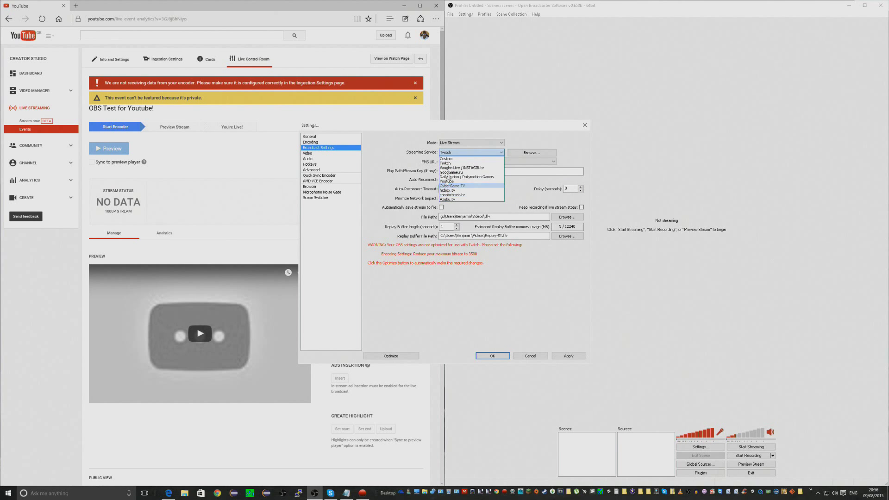
pyautogui.click(464, 181)
pyautogui.click(484, 161)
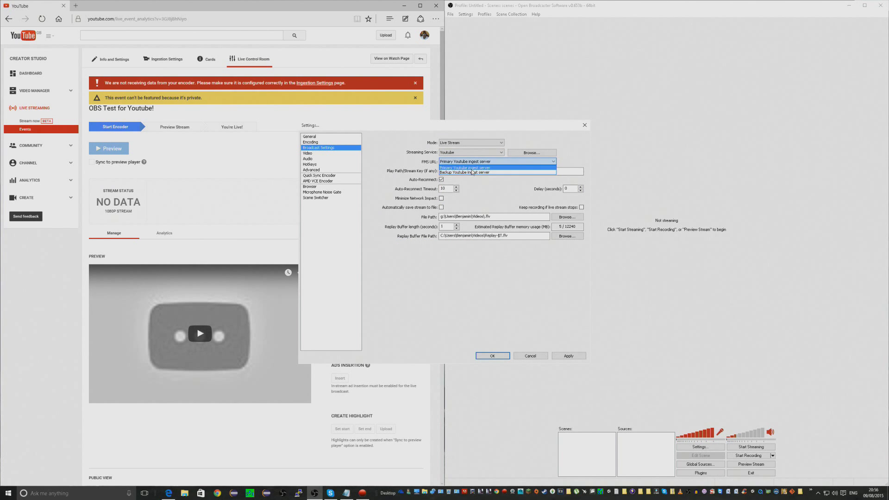
pyautogui.click(473, 168)
# Paste the stream key, save the settings, and decline streaming a black screen.
pyautogui.click(473, 170)
pyautogui.hotkey('ctrl', 'v')
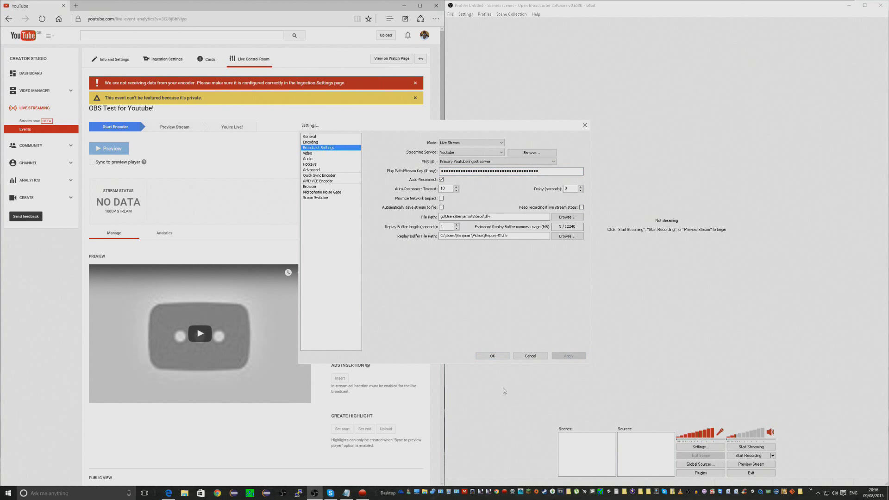
pyautogui.click(492, 356)
pyautogui.click(747, 448)
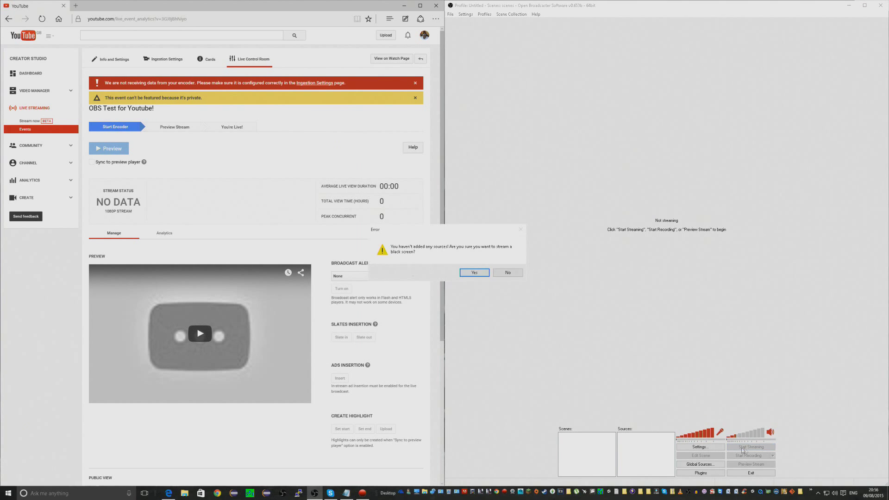
pyautogui.click(507, 273)
# Add a new OBS scene named Youtube.
pyautogui.rightClick(590, 449)
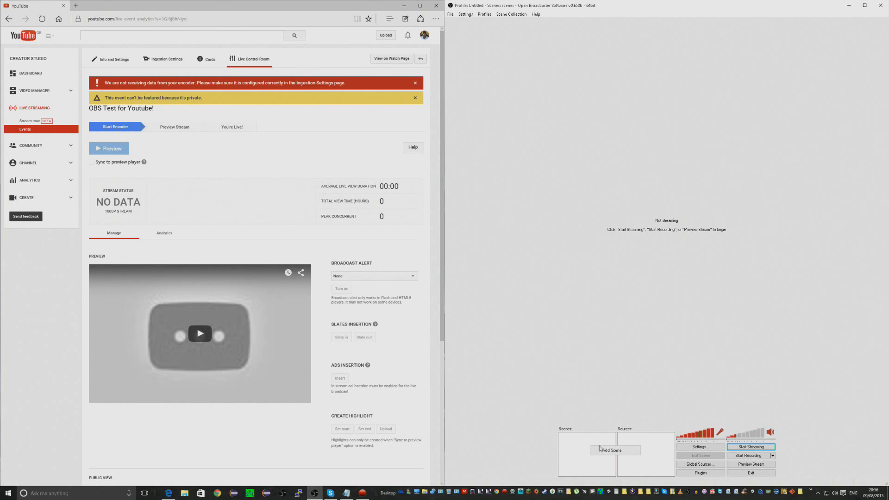
pyautogui.click(600, 450)
pyautogui.write('Youtub')
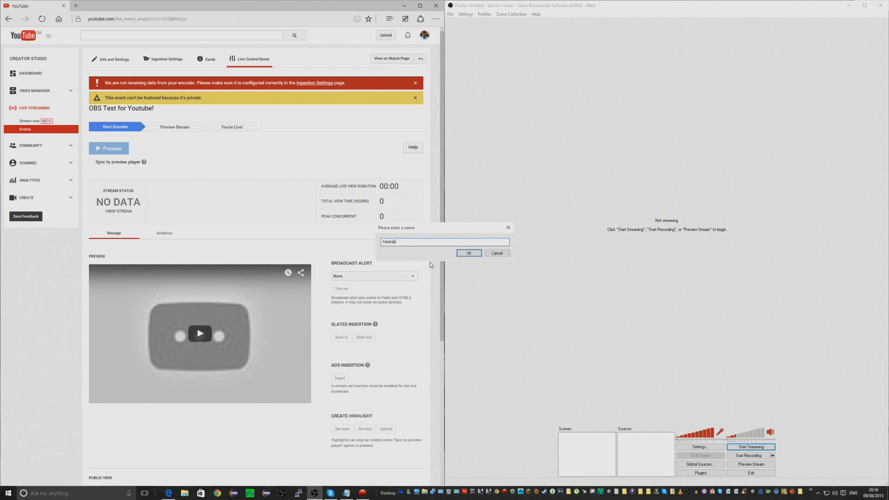
pyautogui.press('BackSpace')
pyautogui.press('BackSpace')
pyautogui.press('BackSpace')
pyautogui.press('BackSpace')
pyautogui.press('BackSpace')
pyautogui.press('BackSpace')
pyautogui.press('BackSpace')
pyautogui.click(469, 253)
# Add a Video Capture Device source using the Logitech HD Pro Webcam C920, then disable it.
pyautogui.rightClick(653, 445)
pyautogui.moveTo(673, 451)
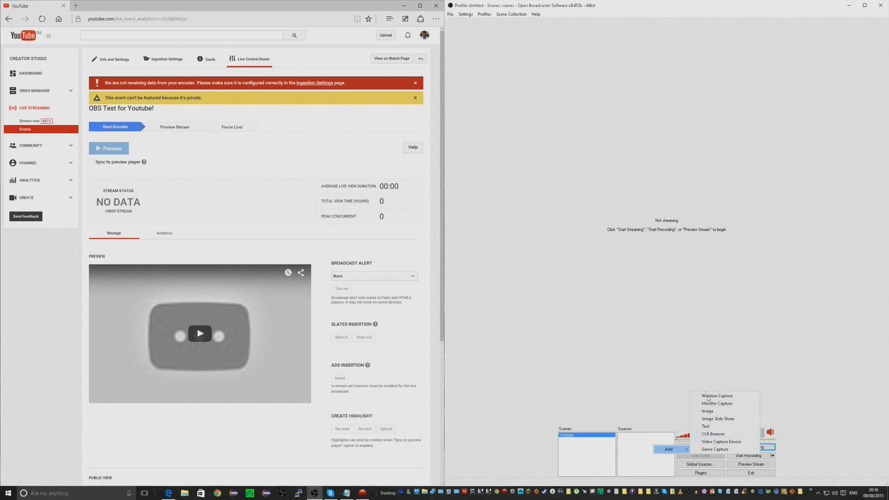
pyautogui.click(725, 441)
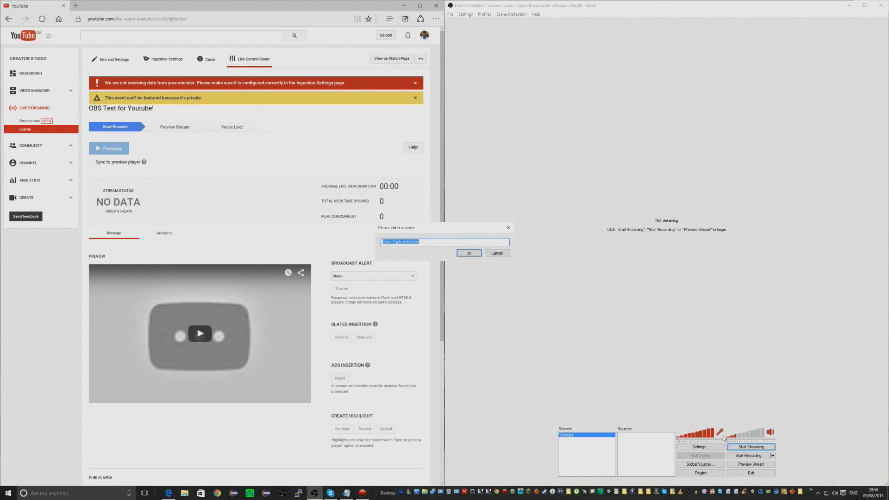
pyautogui.click(469, 253)
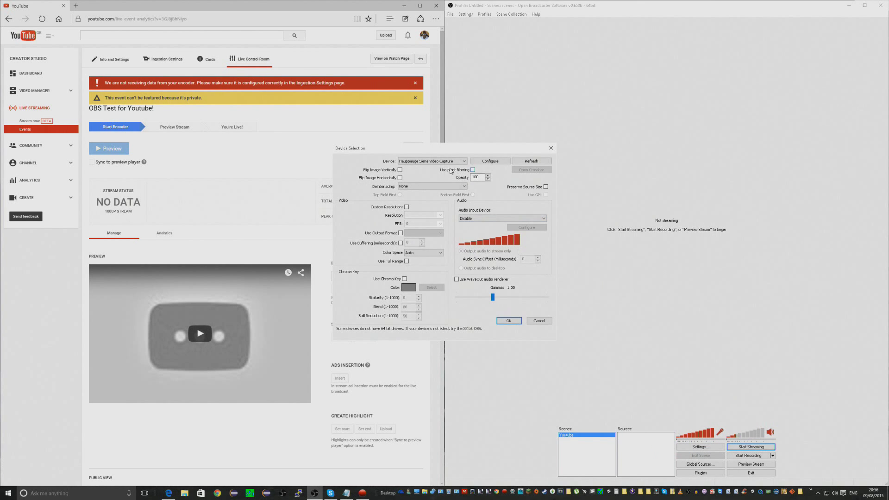
pyautogui.click(449, 162)
pyautogui.click(450, 172)
pyautogui.click(509, 320)
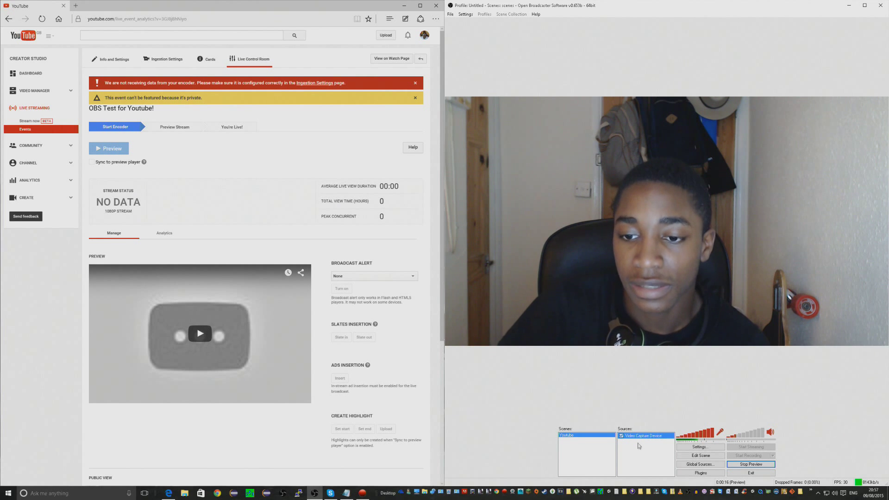
pyautogui.press('space')
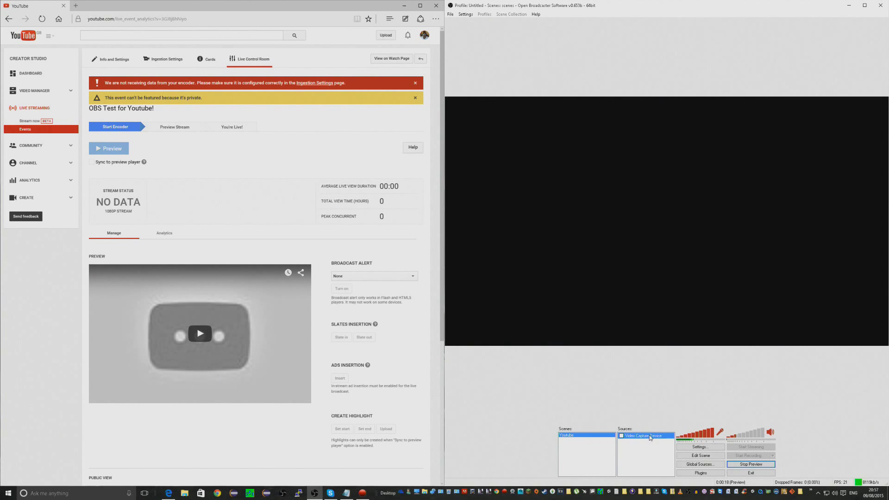
# Delete the webcam source and add a new Image source with the default name.
pyautogui.press('Delete')
pyautogui.press('Return')
pyautogui.rightClick(654, 452)
pyautogui.moveTo(681, 457)
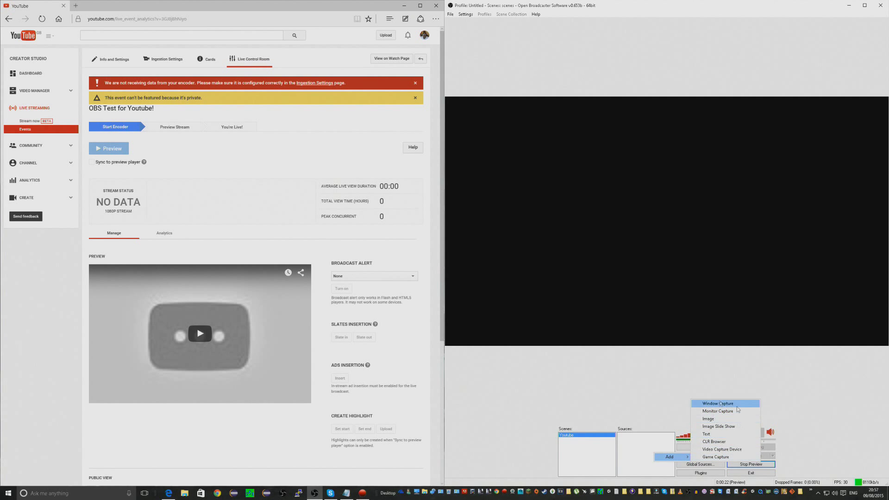
pyautogui.click(725, 418)
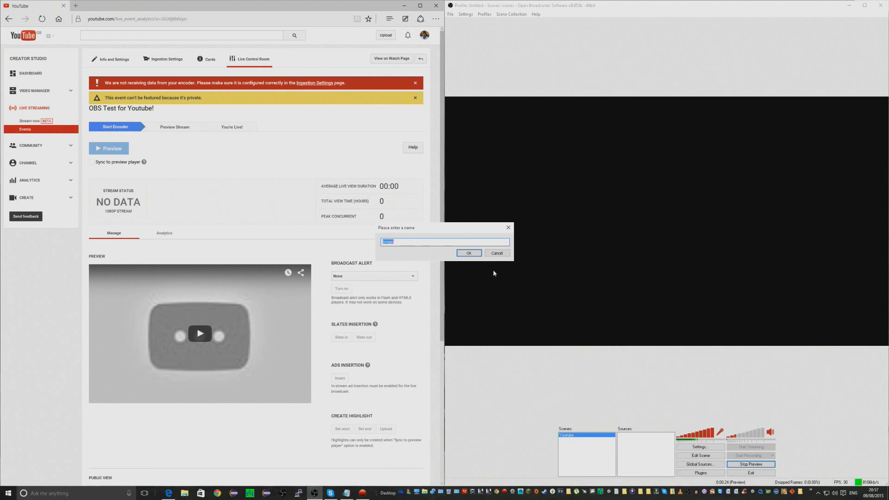
pyautogui.click(468, 254)
# Load G:\documents\world of minecraft.jpg into the Image source and confirm it.
pyautogui.click(487, 188)
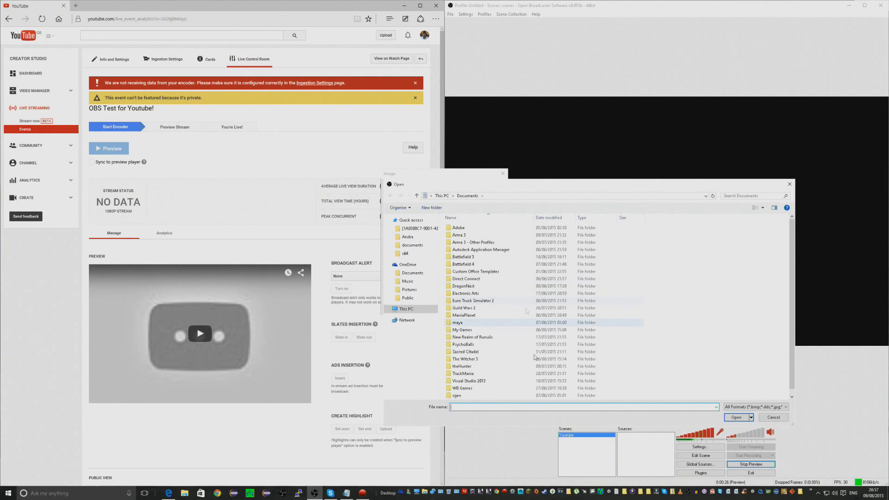
pyautogui.write('world')
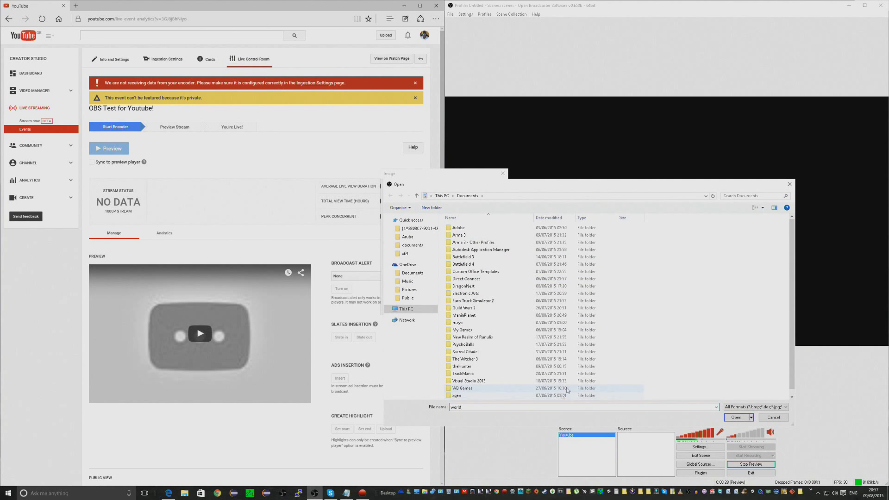
pyautogui.click(406, 309)
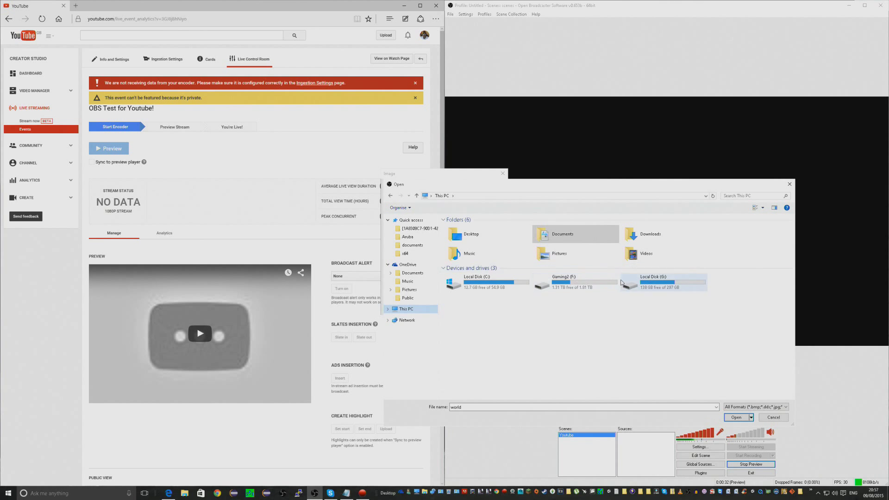
pyautogui.doubleClick(692, 279)
pyautogui.doubleClick(472, 229)
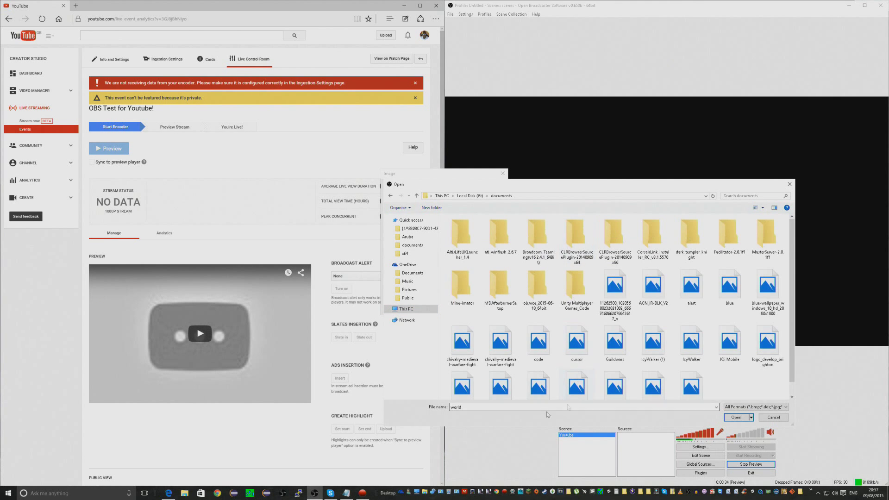
pyautogui.click(521, 407)
pyautogui.click(522, 414)
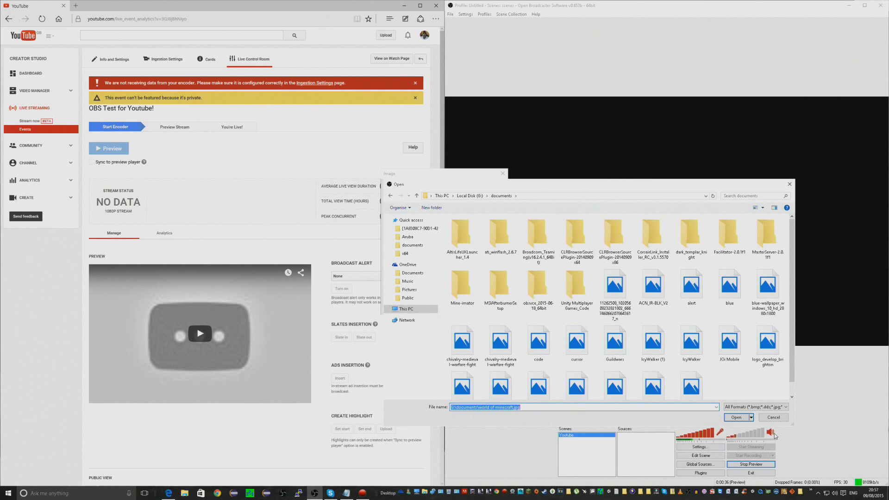
pyautogui.click(736, 417)
pyautogui.click(462, 307)
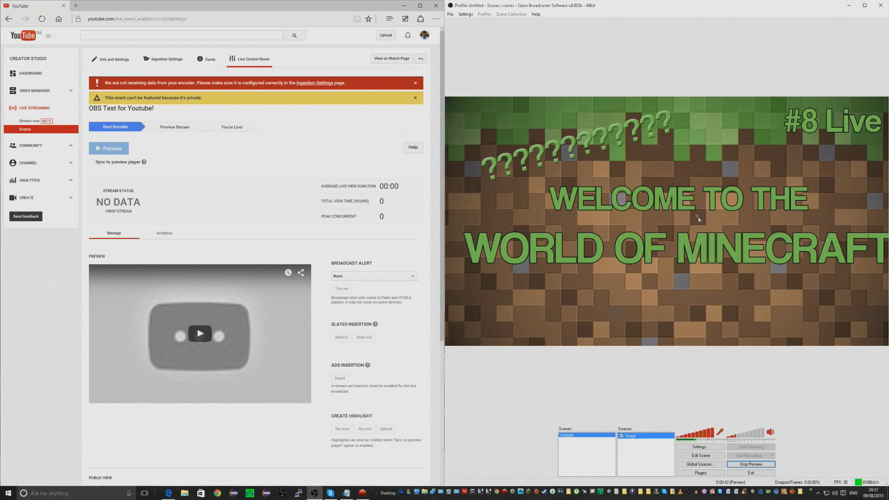
# Start streaming the Minecraft image scene from OBS.
pyautogui.rightClick(626, 456)
pyautogui.moveTo(646, 461)
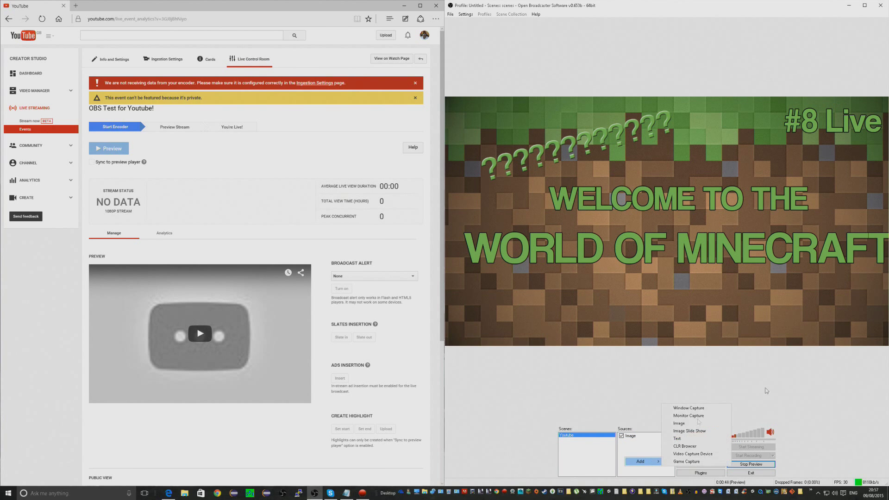
pyautogui.click(600, 241)
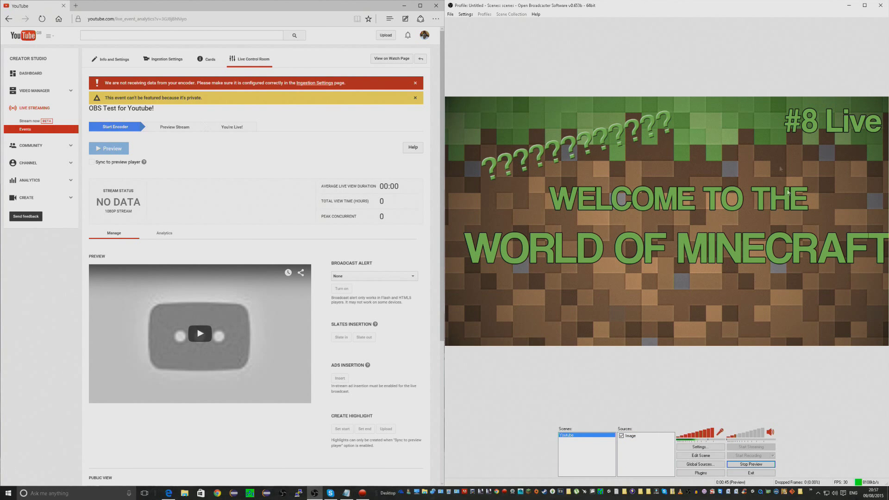
pyautogui.click(750, 464)
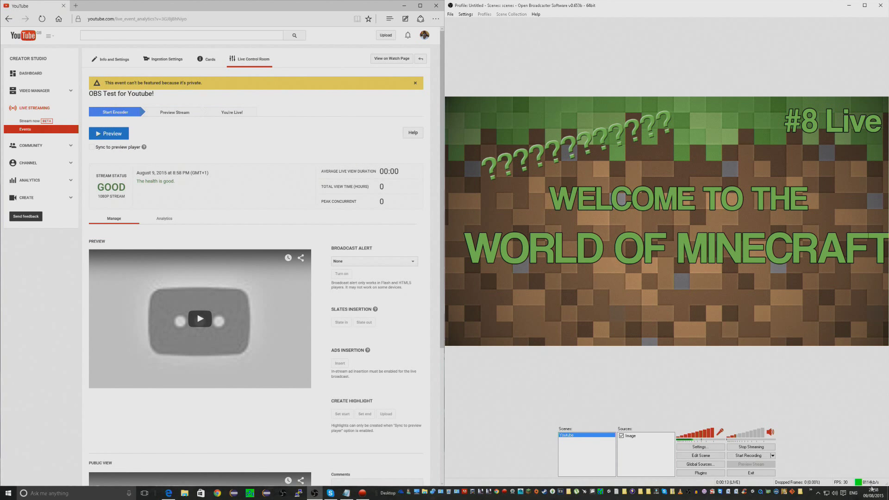
# Check YouTube's GOOD stream status and request a preview of the live event.
pyautogui.moveTo(97, 183); pyautogui.dragTo(120, 199)
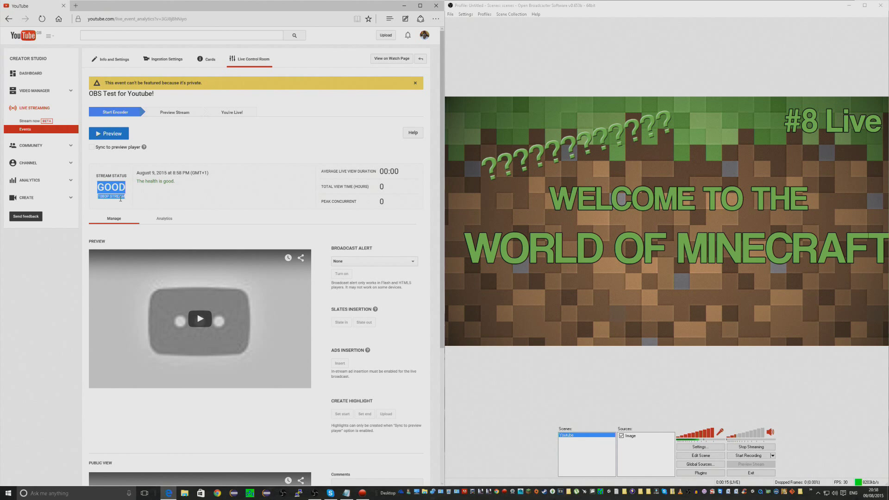
pyautogui.click(202, 182)
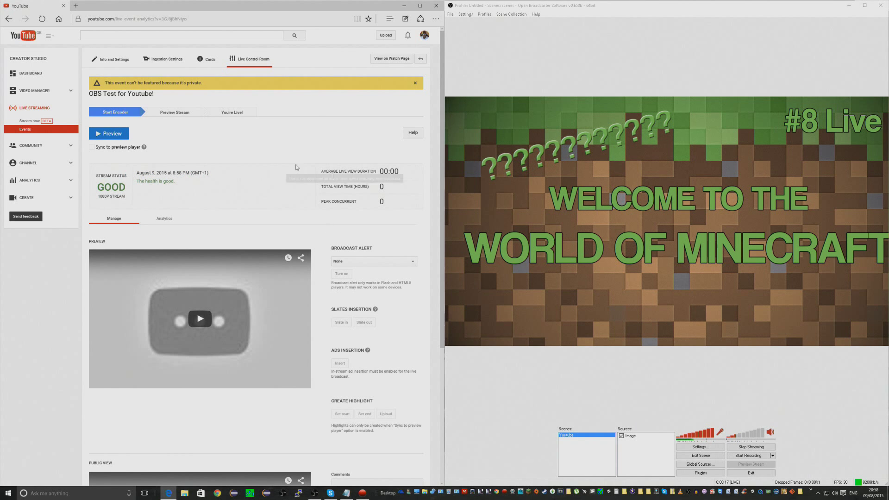
pyautogui.click(121, 134)
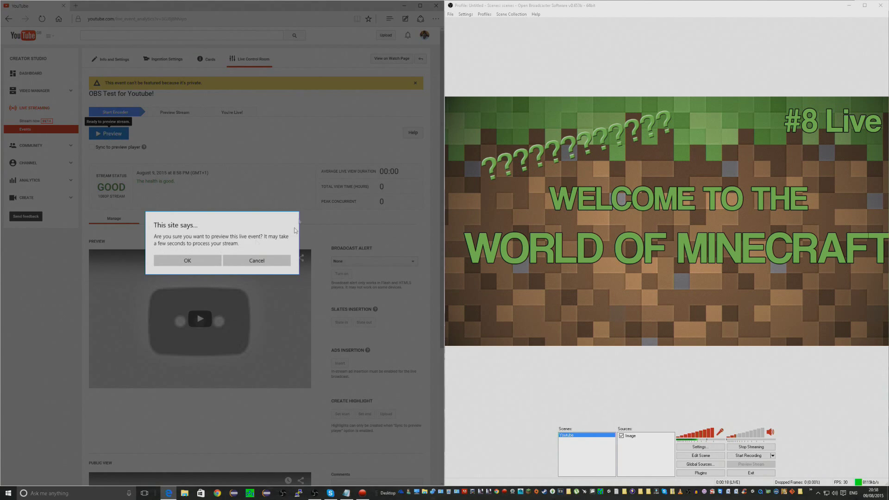
# Confirm the event preview and play the stream preview.
pyautogui.click(209, 260)
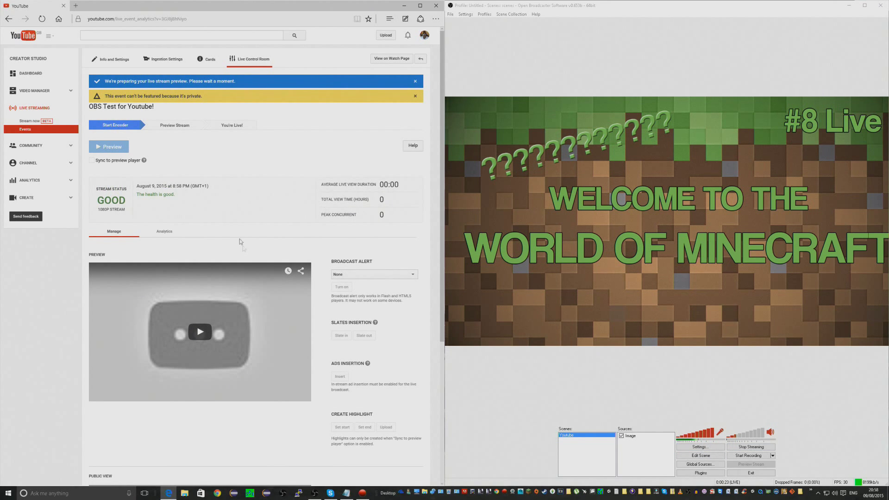
pyautogui.scroll(-3, 253, 225)
pyautogui.scroll(3, 253, 225)
pyautogui.click(200, 332)
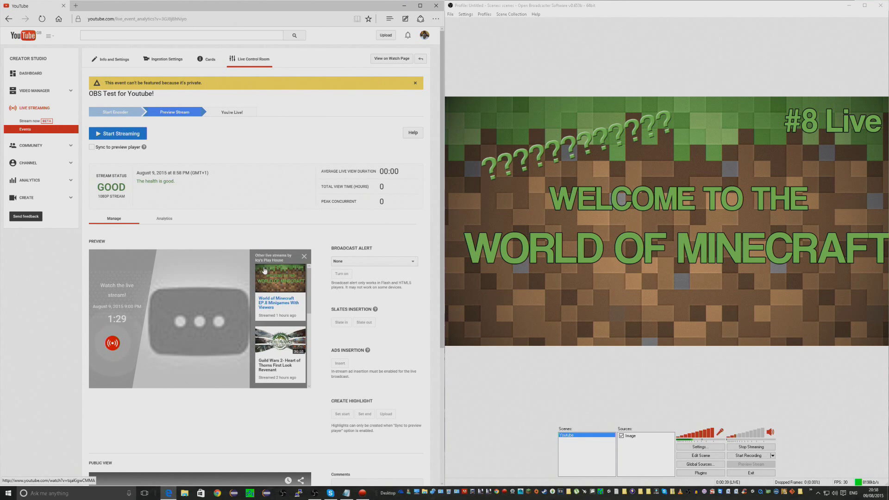
# Reopen the Live Control Room address in a new tab and close the old duplicate tab.
pyautogui.click(134, 19)
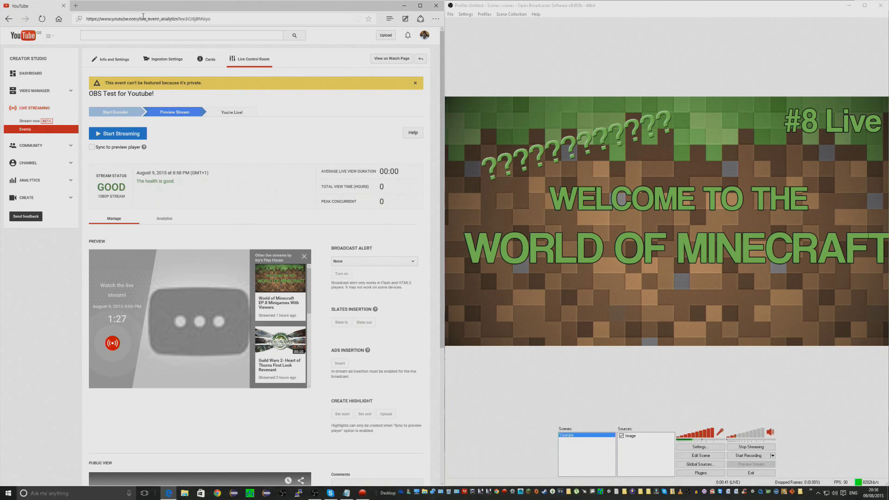
pyautogui.rightClick(124, 18)
pyautogui.click(139, 40)
pyautogui.click(80, 6)
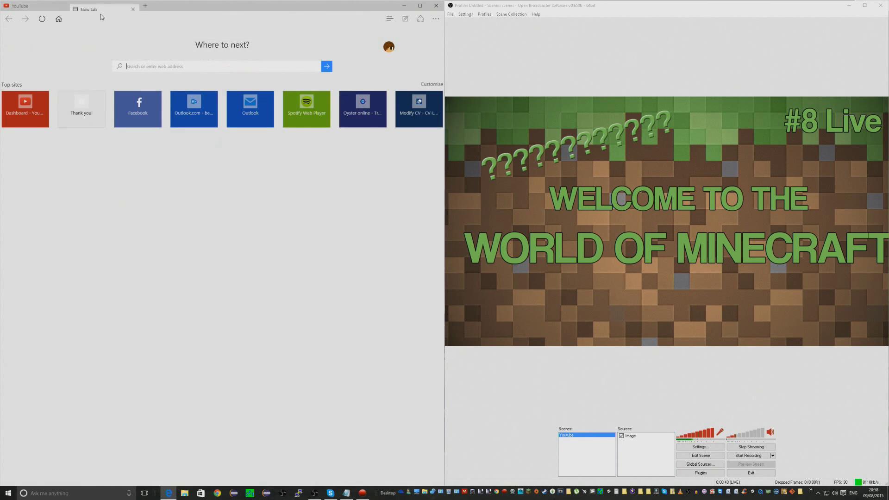
pyautogui.rightClick(175, 67)
pyautogui.click(170, 42)
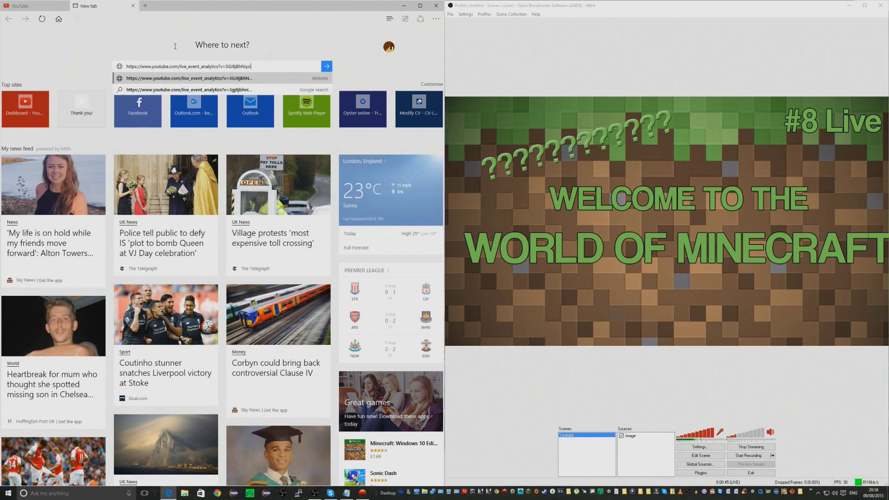
pyautogui.press('Return')
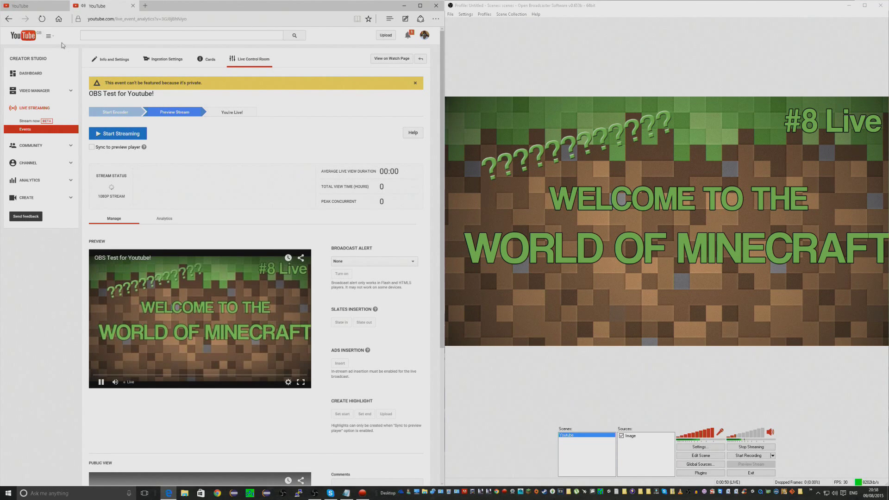
pyautogui.click(64, 6)
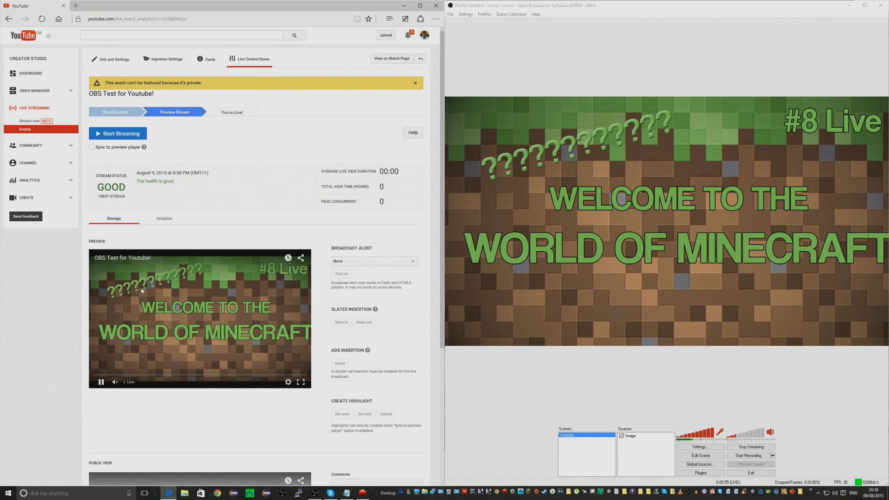
# Check the preview's playback qualities, then start and confirm the live broadcast.
pyautogui.click(288, 382)
pyautogui.click(288, 366)
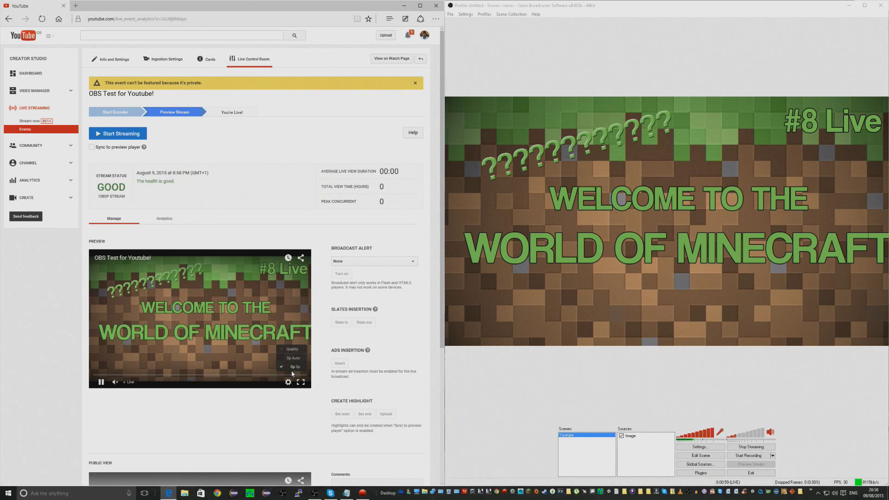
pyautogui.click(292, 368)
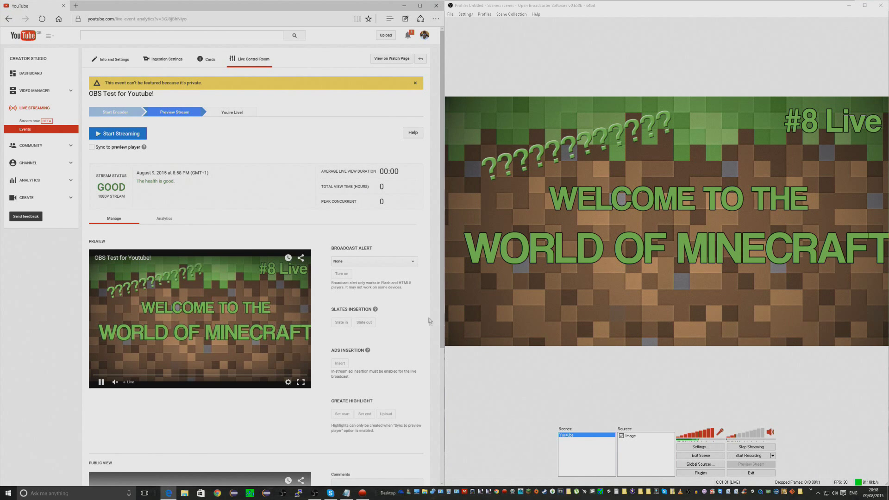
pyautogui.click(119, 137)
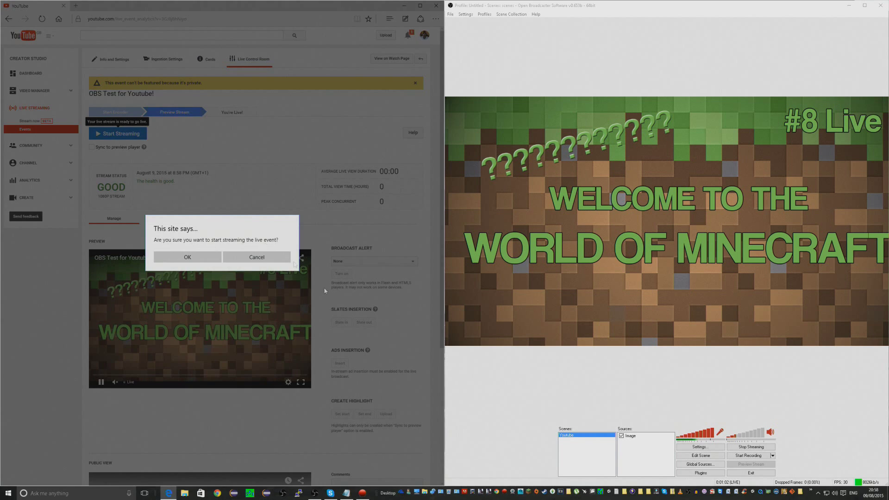
pyautogui.click(193, 262)
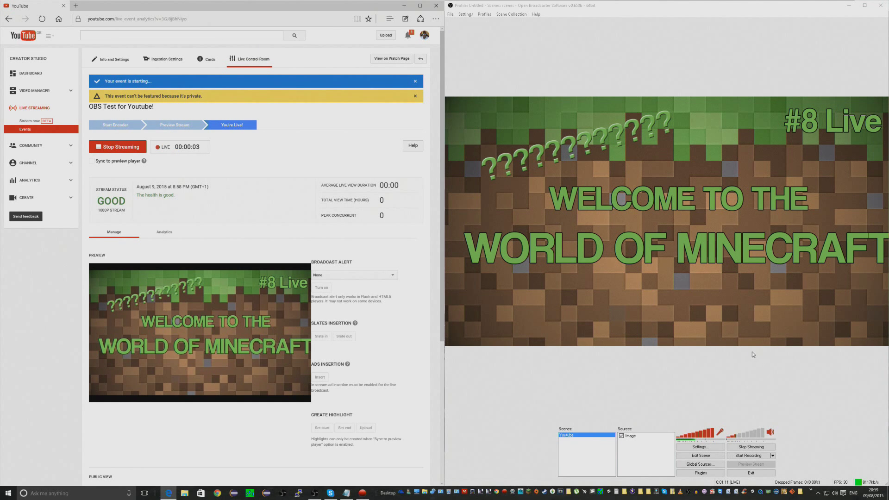
# Open the event's public watch page, play the stream, and close the control room tab.
pyautogui.scroll(-10, 340, 93)
pyautogui.scroll(10, 339, 92)
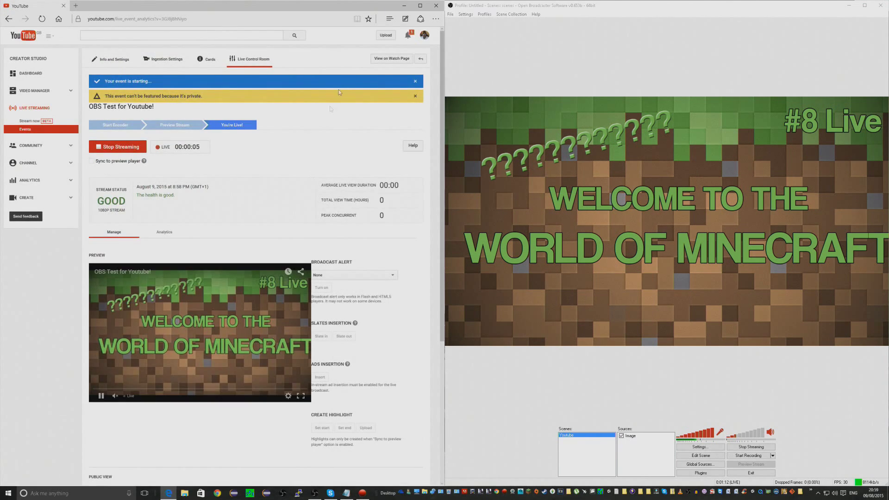
pyautogui.click(390, 64)
pyautogui.scroll(-5, 348, 327)
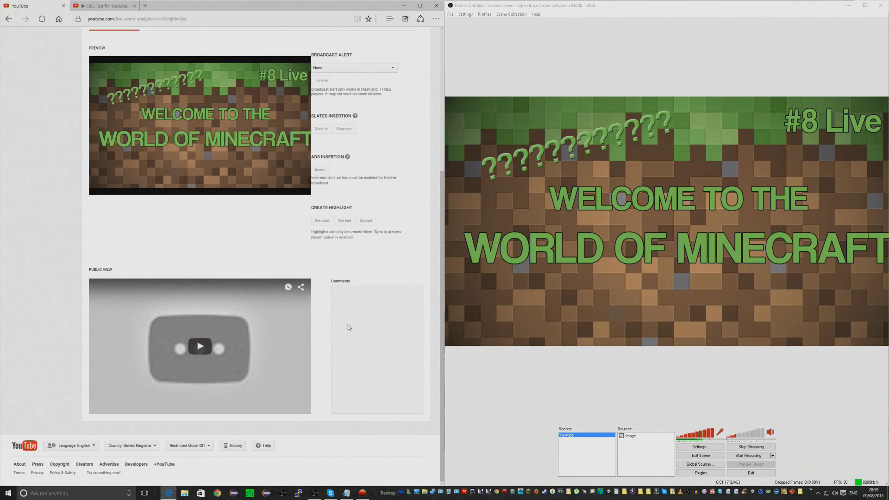
pyautogui.scroll(5, 348, 327)
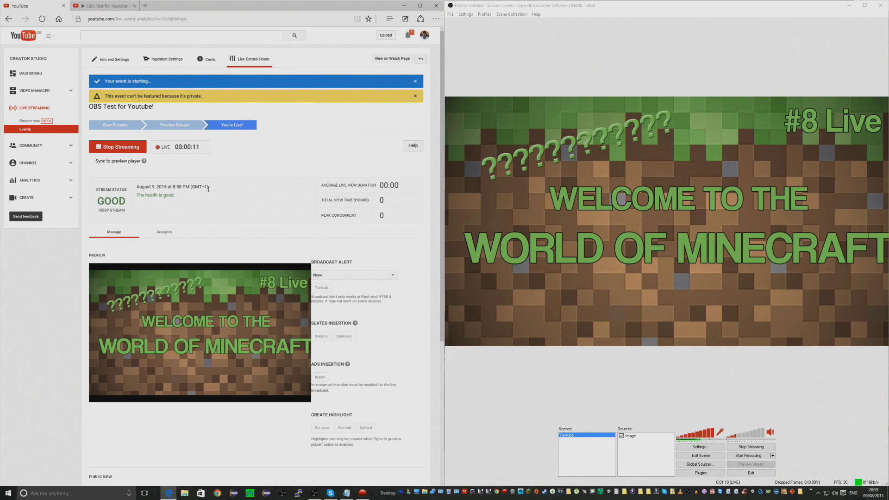
pyautogui.scroll(-5, 208, 188)
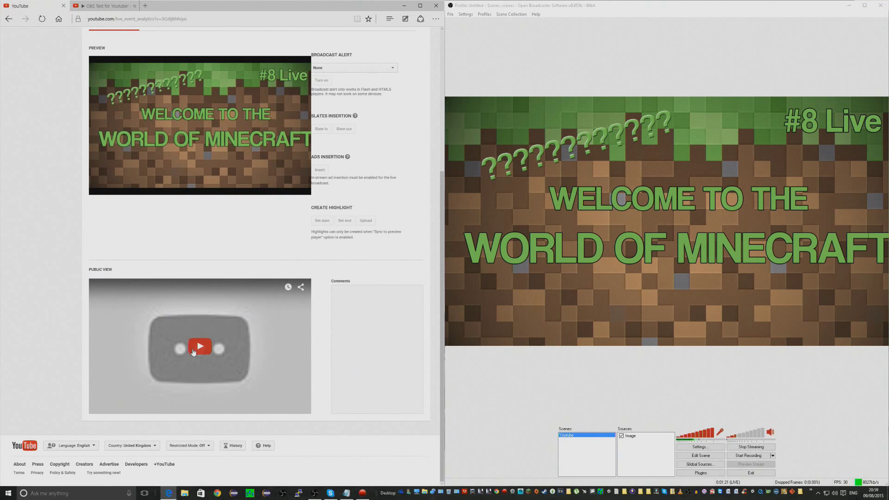
pyautogui.click(194, 352)
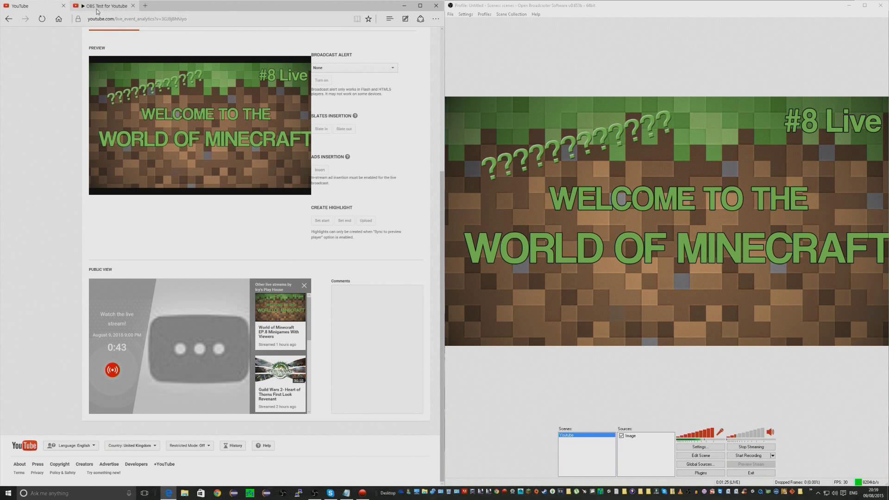
pyautogui.click(63, 6)
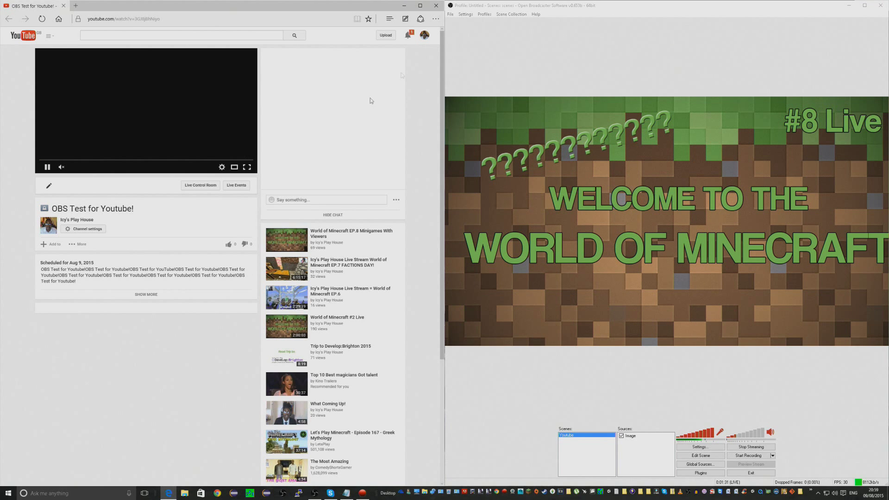
# Post a 'test' message in the watch page's live chat.
pyautogui.click(333, 199)
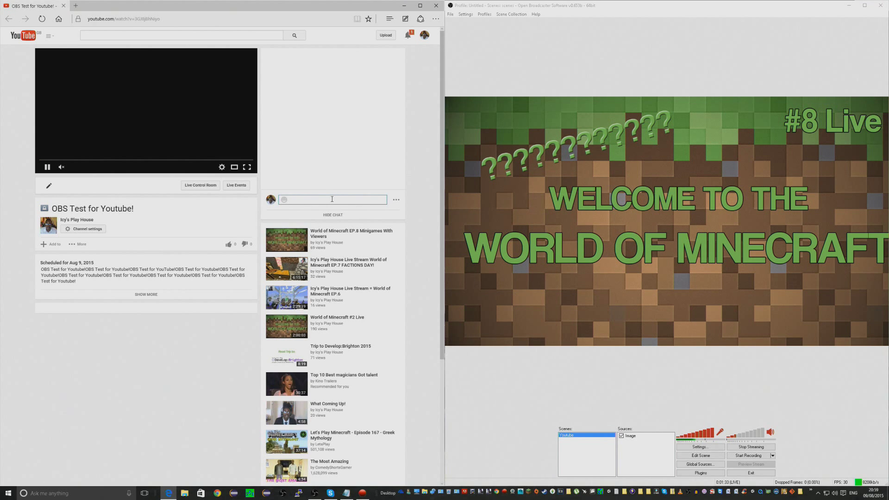
pyautogui.press('Return')
pyautogui.click(396, 200)
# Switch the player's video quality to 1080p and verify the selection.
pyautogui.click(222, 167)
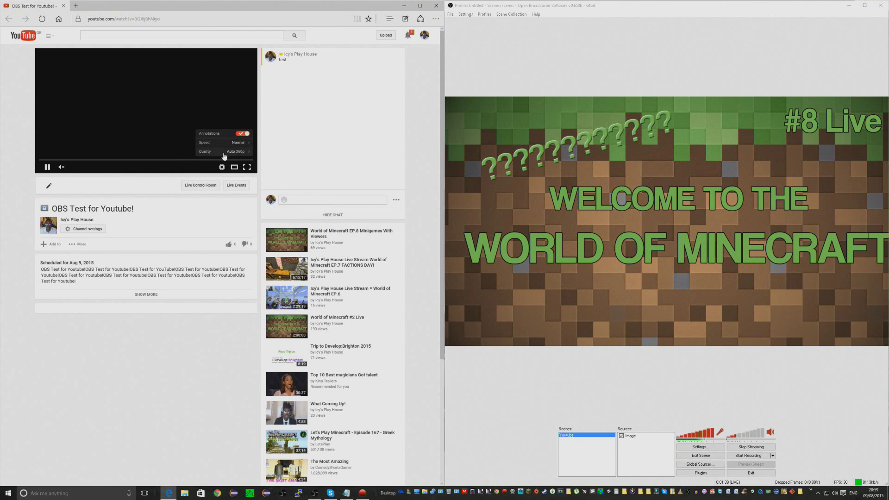
pyautogui.click(224, 152)
pyautogui.click(248, 107)
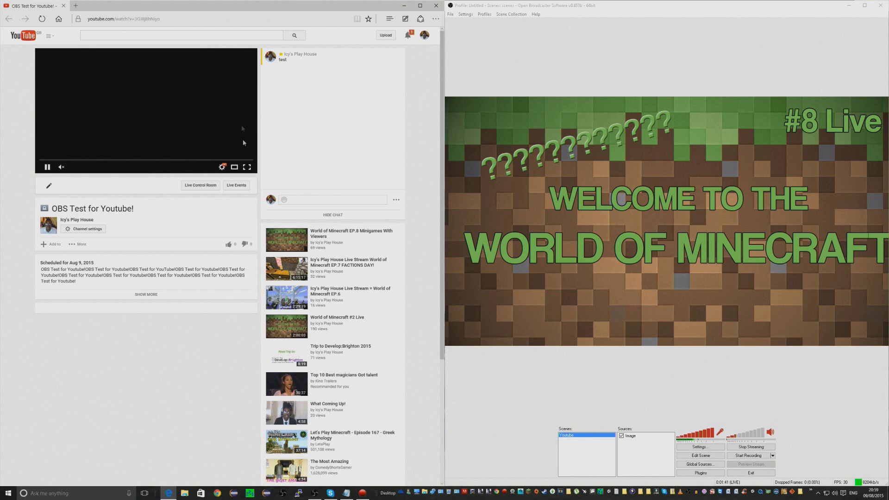
pyautogui.click(222, 167)
pyautogui.click(236, 152)
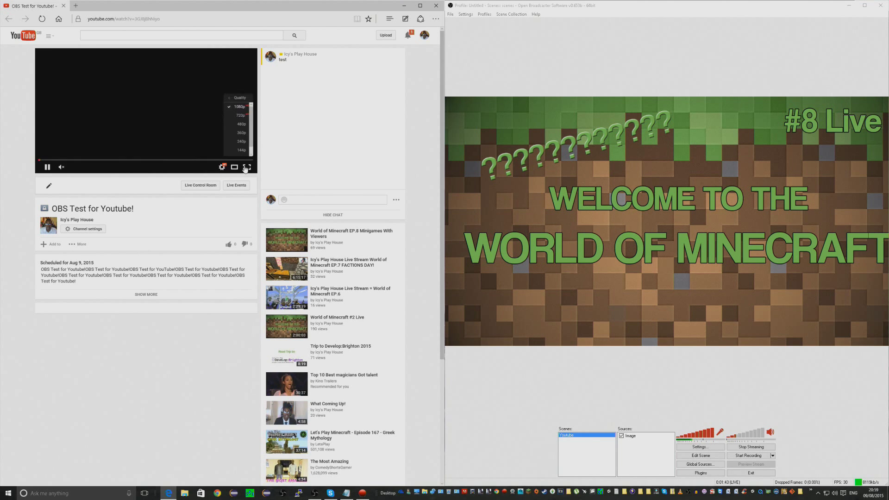
pyautogui.scroll(-3, 242, 106)
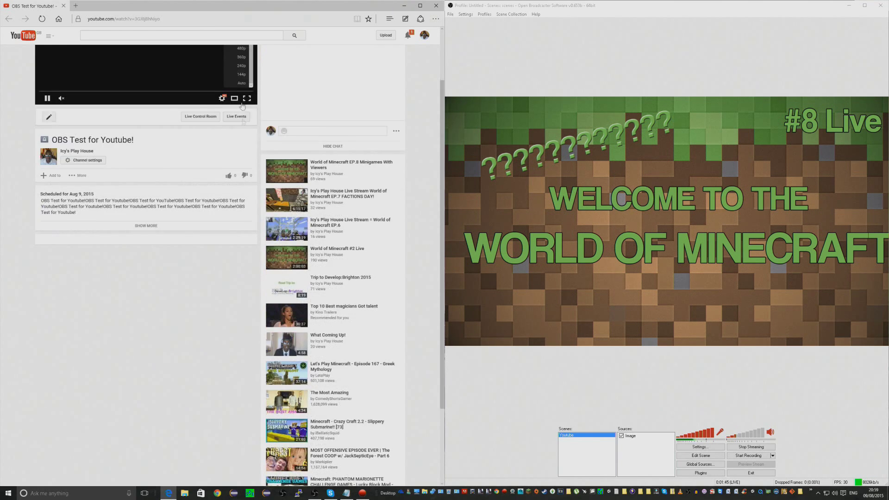
pyautogui.scroll(3, 242, 106)
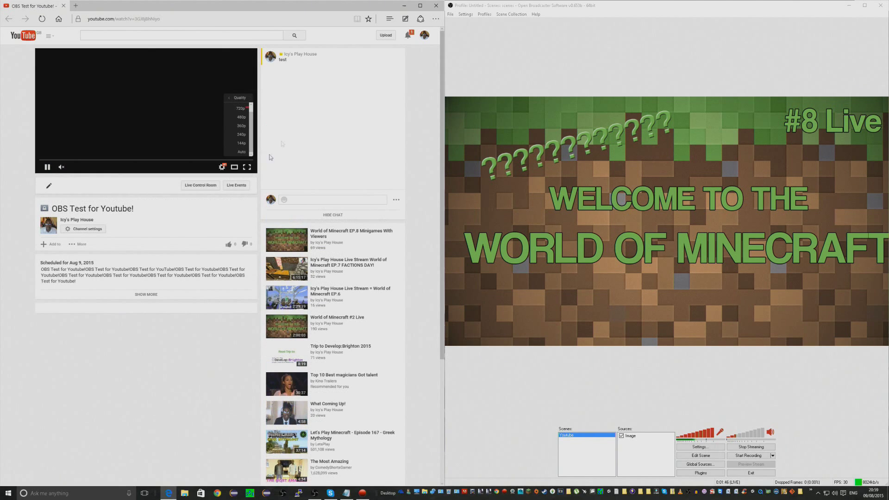
pyautogui.click(224, 167)
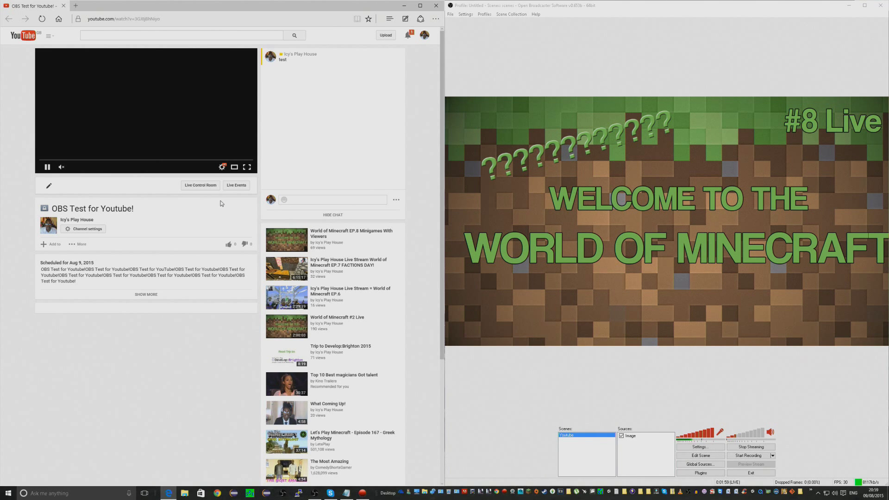
pyautogui.click(425, 35)
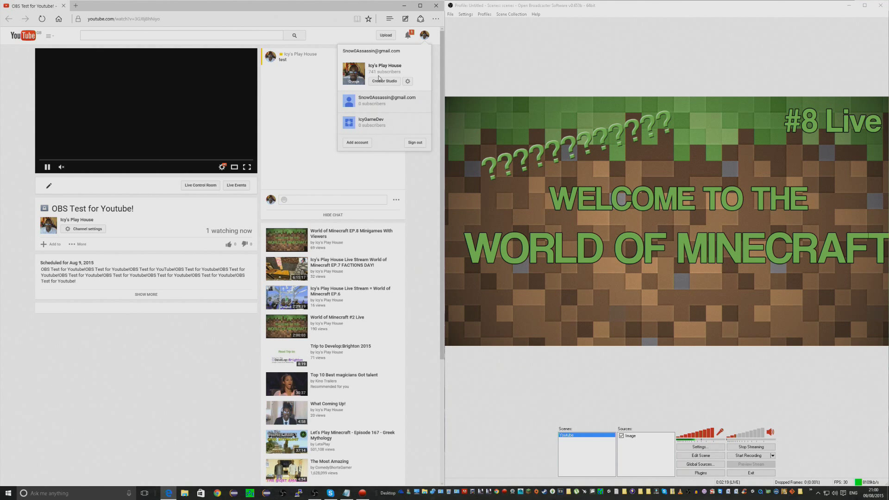
# Reload the watch page so the live Minecraft stream plays, then mute the player.
pyautogui.click(175, 18)
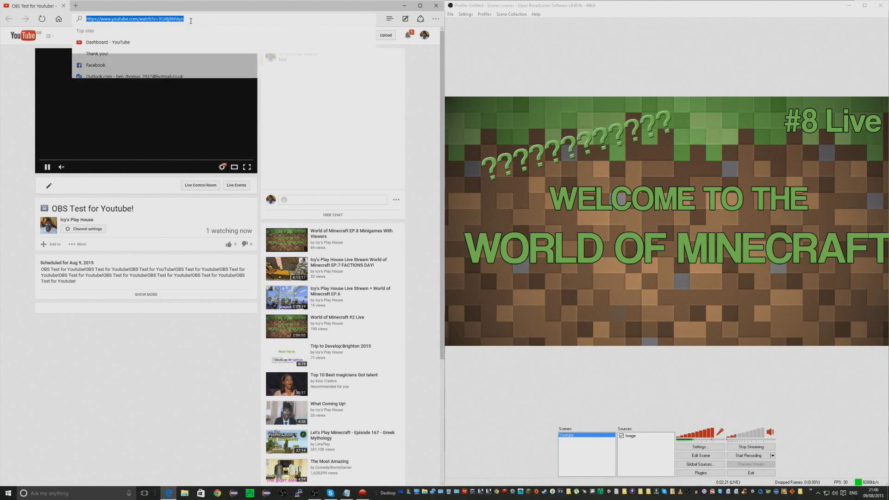
pyautogui.rightClick(175, 19)
pyautogui.click(185, 43)
pyautogui.click(169, 18)
pyautogui.press('Return')
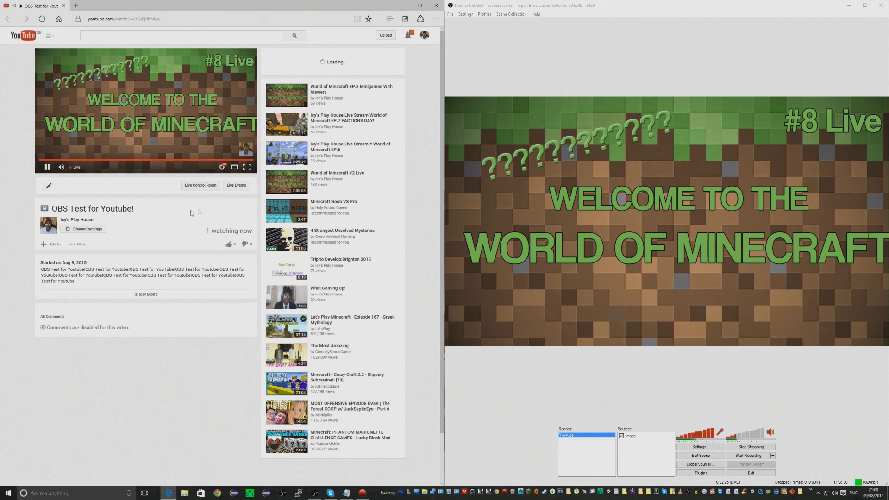
pyautogui.moveTo(80, 168)
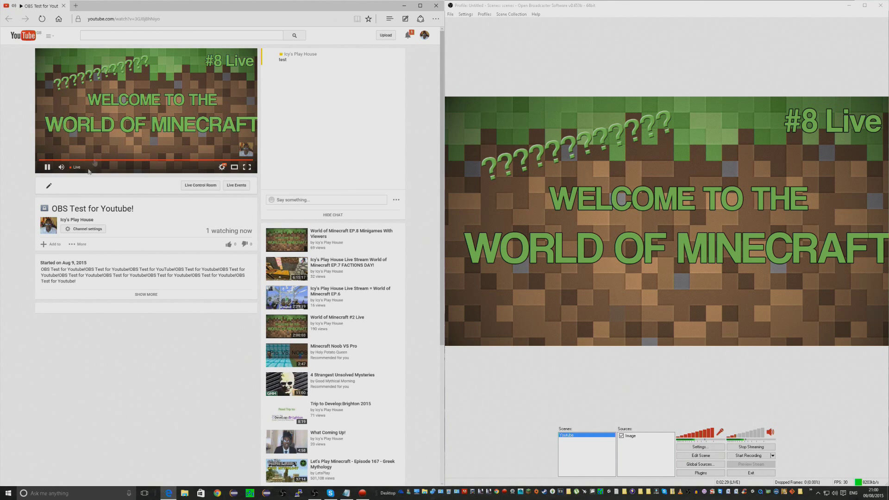
pyautogui.click(61, 167)
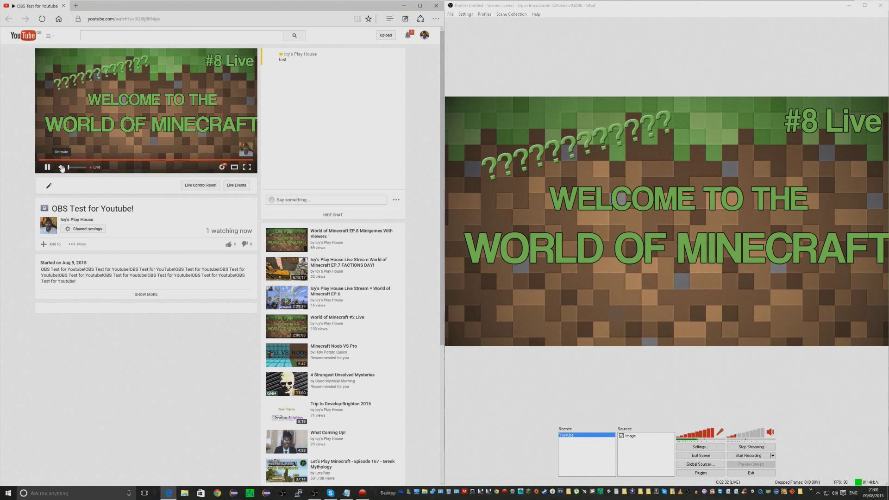